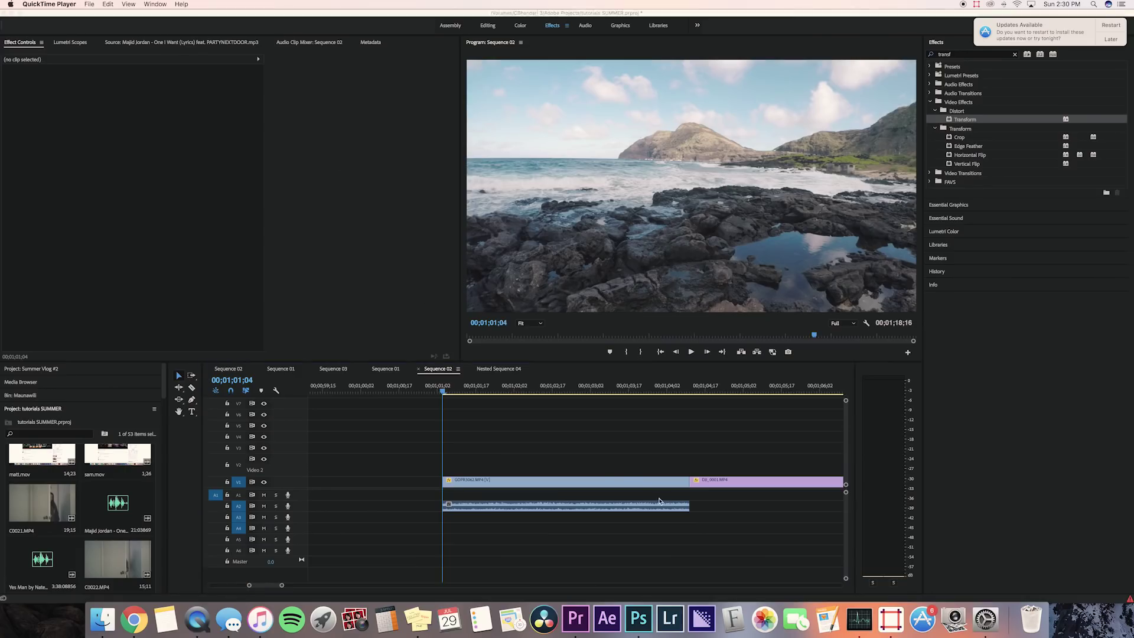
Step: Play and scrub through the camera shot and across its cut to the drone clip
{"action": "left_click", "coordinate": [567, 452]}
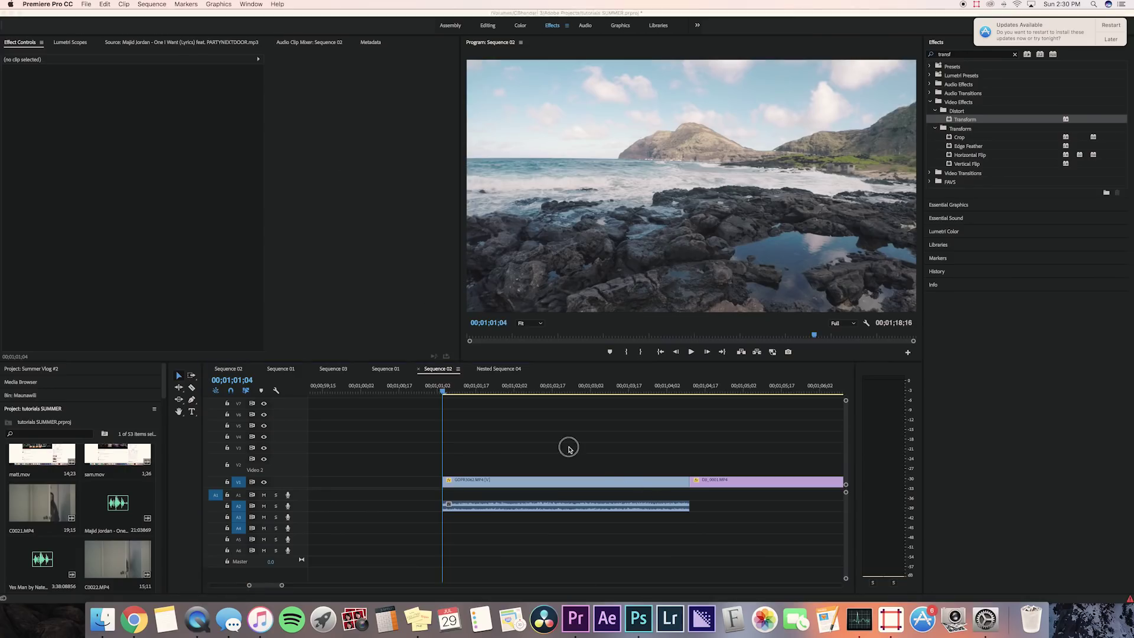
{"action": "key", "text": "space"}
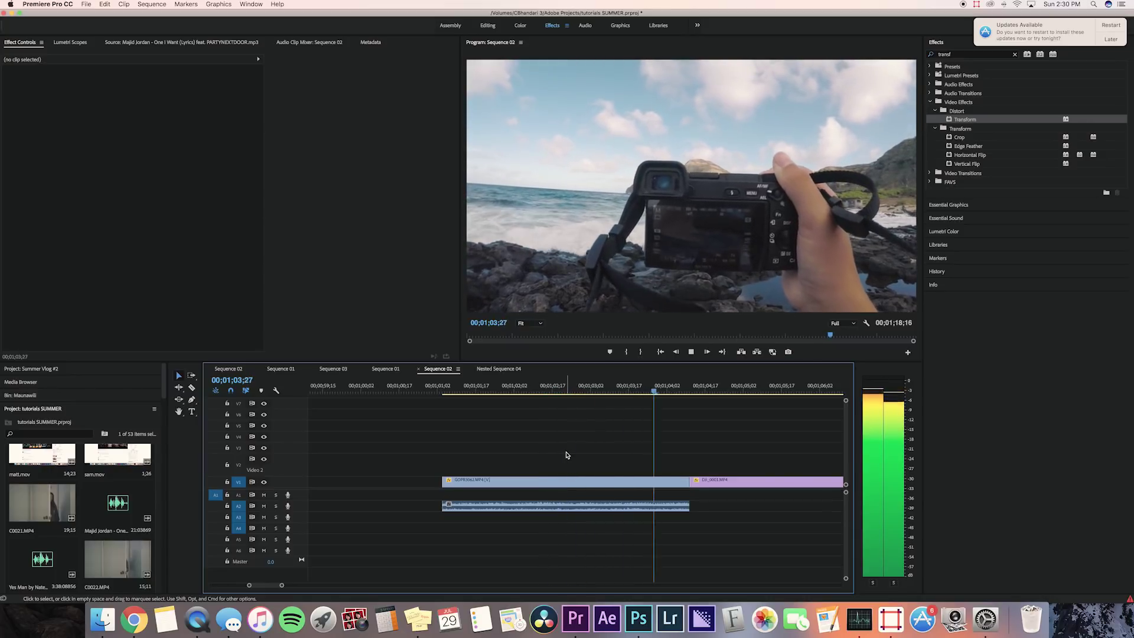
{"action": "scroll", "coordinate": [567, 455], "scroll_direction": "right", "scroll_amount": 2}
{"action": "left_click_drag", "start_coordinate": [639, 385], "coordinate": [623, 422]}
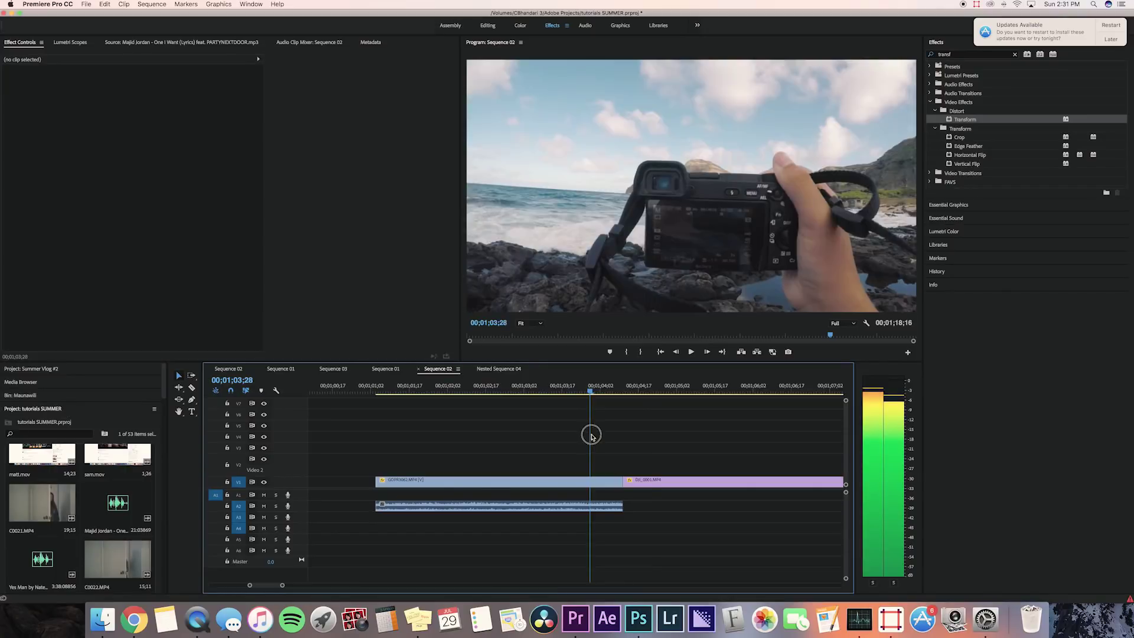
{"action": "left_click_drag", "start_coordinate": [591, 435], "coordinate": [651, 433]}
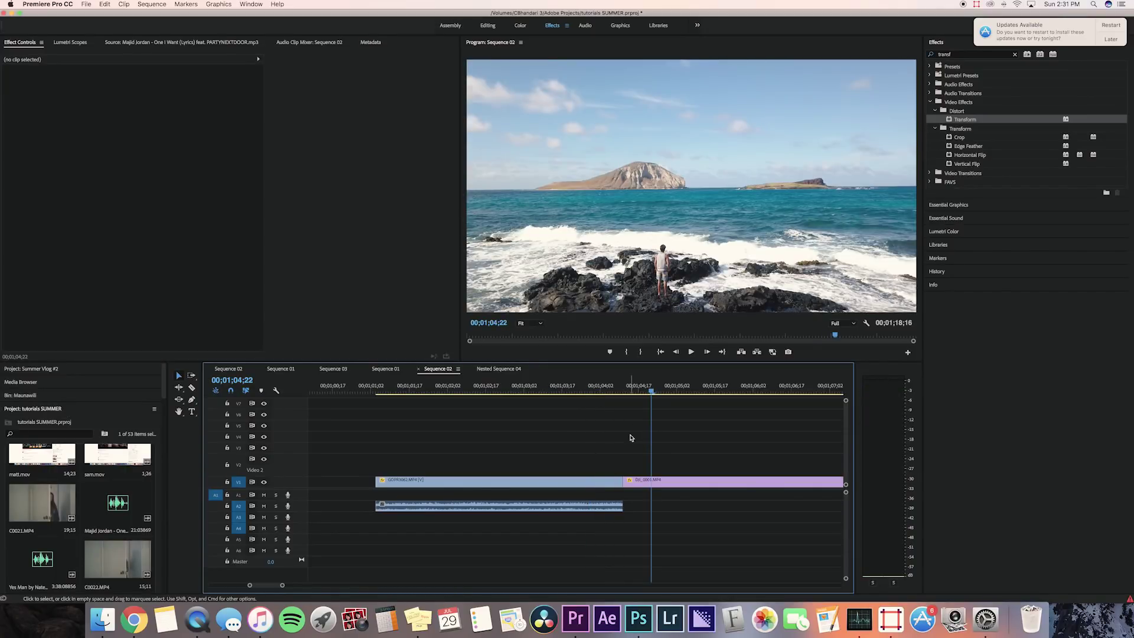
Step: Move the DJI_0001.MP4 clip onto the Video 2 track, aligned with the start of the camera shot, and select it
{"action": "left_click_drag", "start_coordinate": [641, 488], "coordinate": [406, 462]}
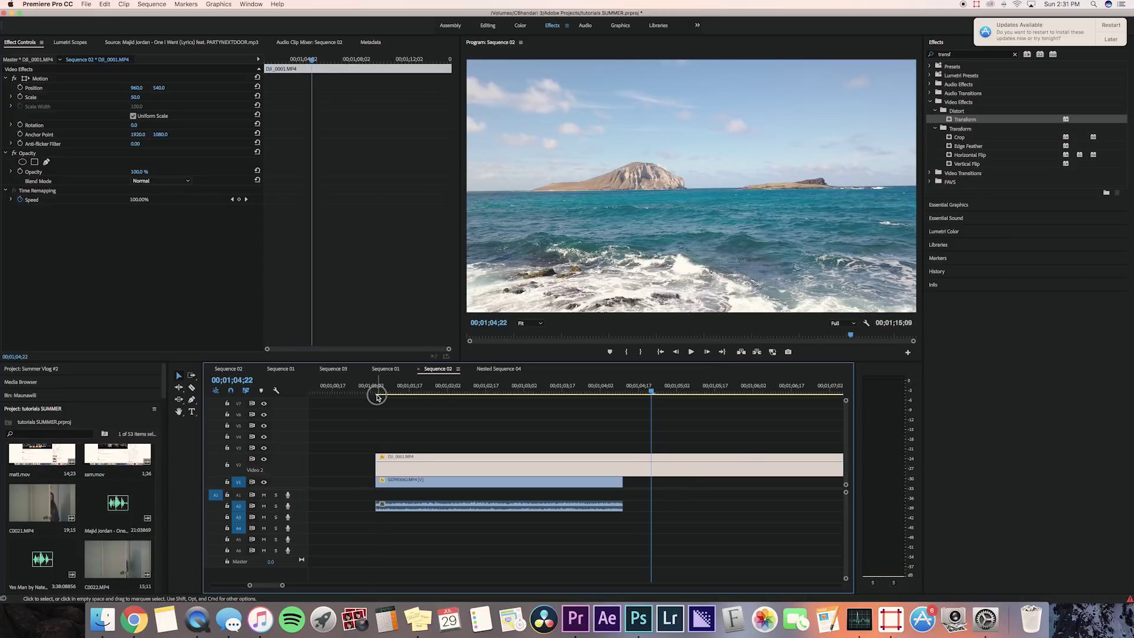
{"action": "left_click", "coordinate": [377, 396]}
{"action": "left_click", "coordinate": [375, 385]}
{"action": "left_click_drag", "start_coordinate": [379, 385], "coordinate": [391, 385]}
{"action": "left_click", "coordinate": [392, 464]}
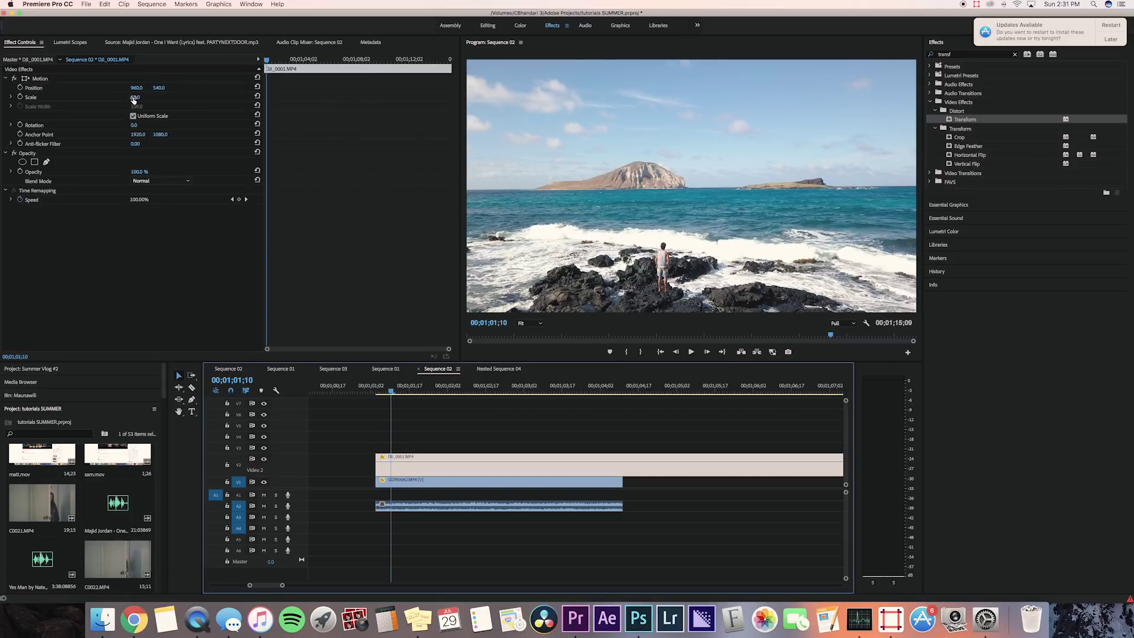
Step: Fit the overlaid drone clip to the camera screen at 00;01;02;05 with scale 11, position 1020, 757, rotation 3° and opacity 8%
{"action": "left_click_drag", "start_coordinate": [407, 388], "coordinate": [459, 390]}
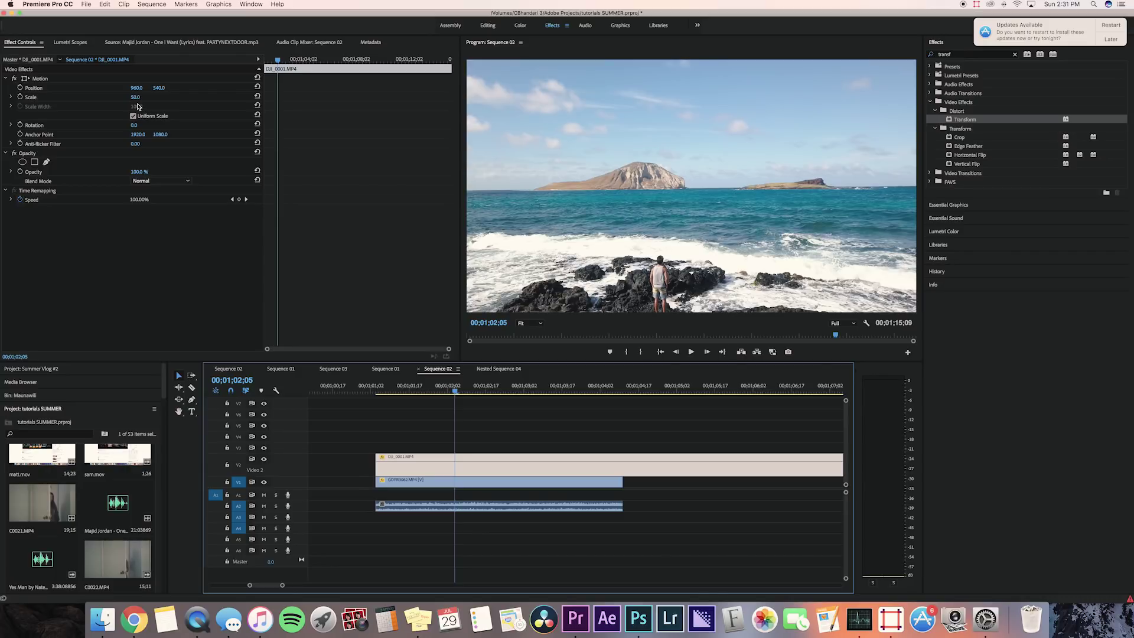
{"action": "left_click_drag", "start_coordinate": [137, 100], "coordinate": [173, 89]}
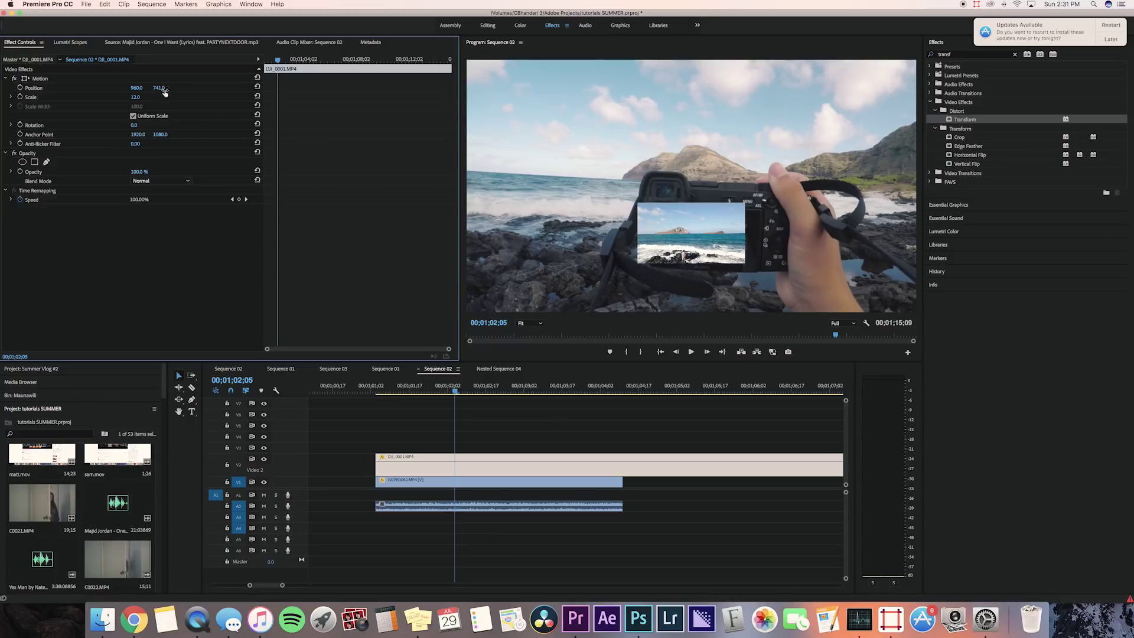
{"action": "left_click_drag", "start_coordinate": [141, 89], "coordinate": [176, 90]}
{"action": "left_click_drag", "start_coordinate": [137, 98], "coordinate": [116, 98]}
{"action": "left_click_drag", "start_coordinate": [135, 126], "coordinate": [136, 126]}
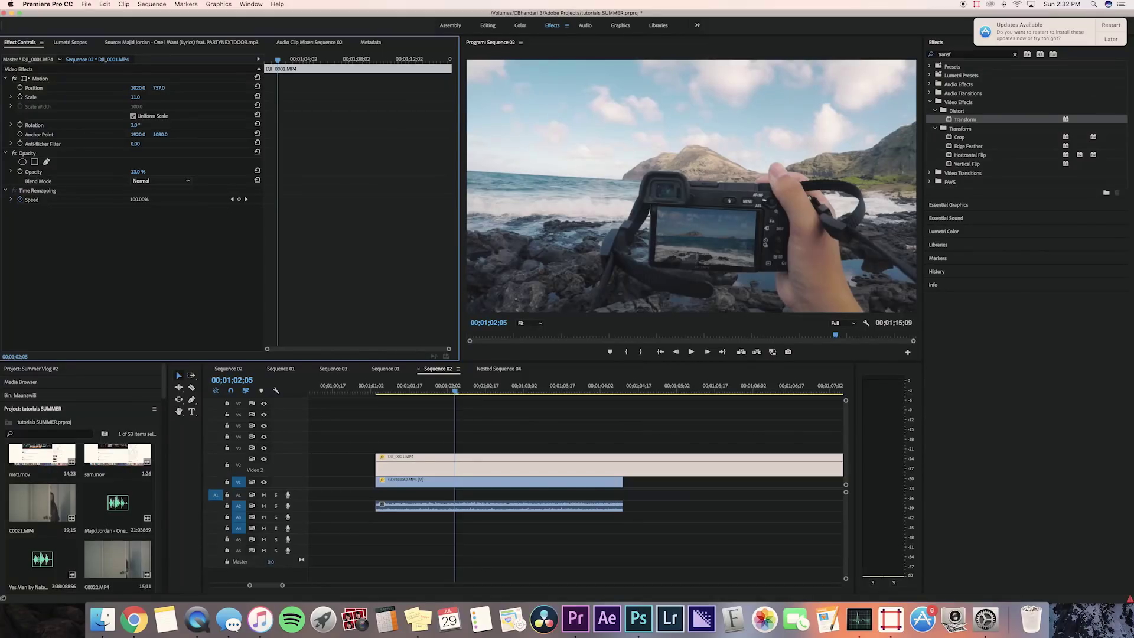
{"action": "left_click_drag", "start_coordinate": [137, 172], "coordinate": [124, 171]}
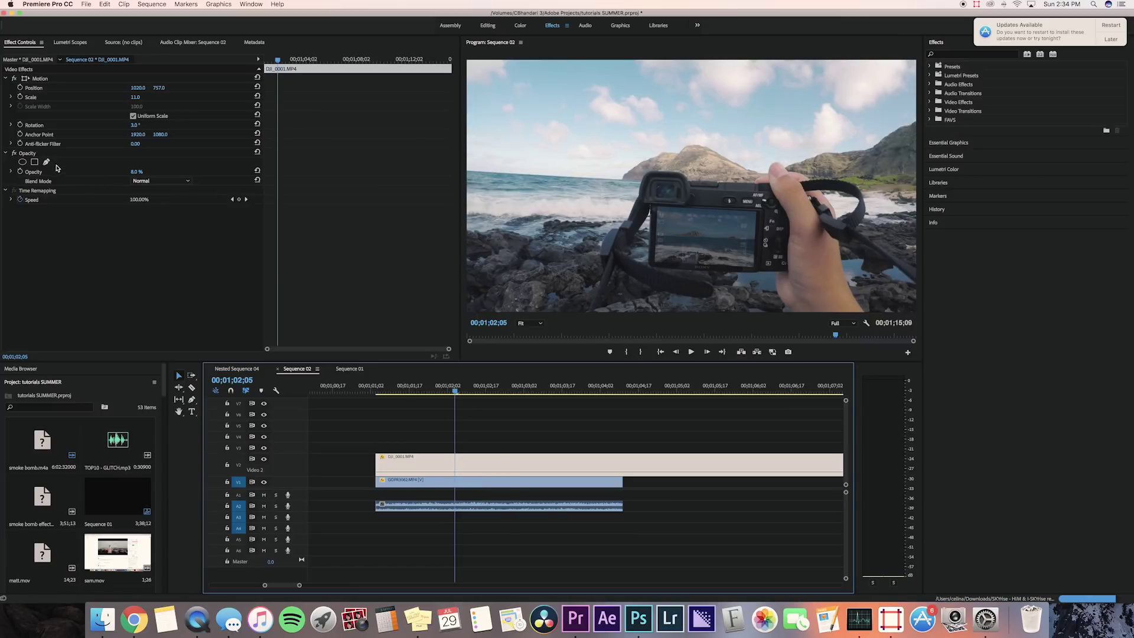
Step: Draw a four-cornered pen mask on the overlay around the camera's screen and set its feather to 33
{"action": "left_click", "coordinate": [46, 162]}
{"action": "left_click", "coordinate": [658, 207]}
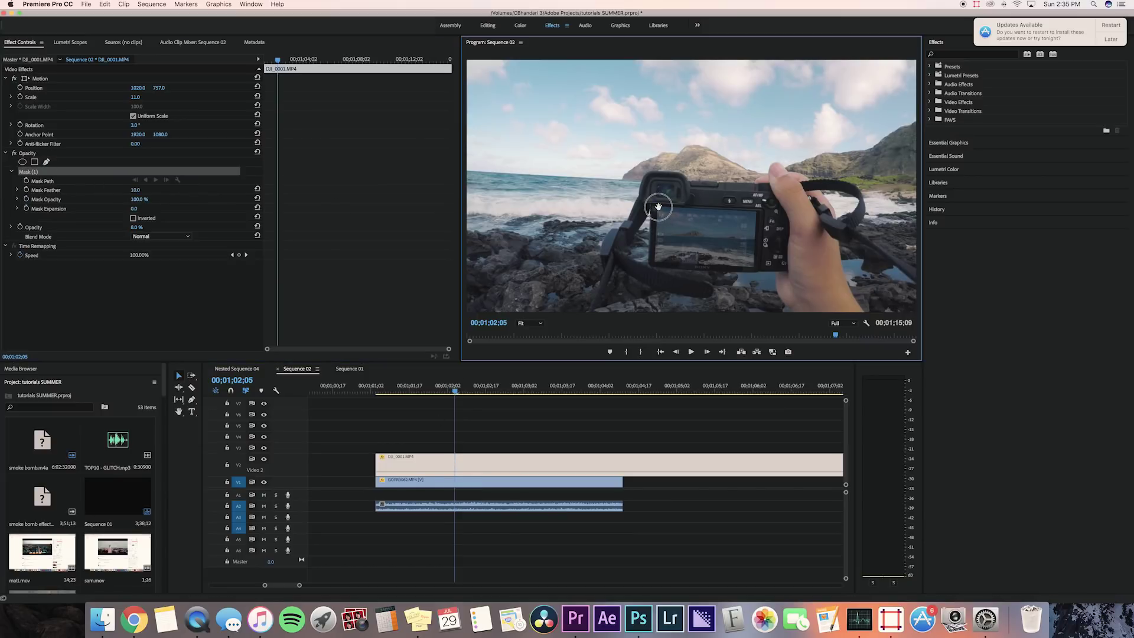
{"action": "left_click", "coordinate": [655, 264]}
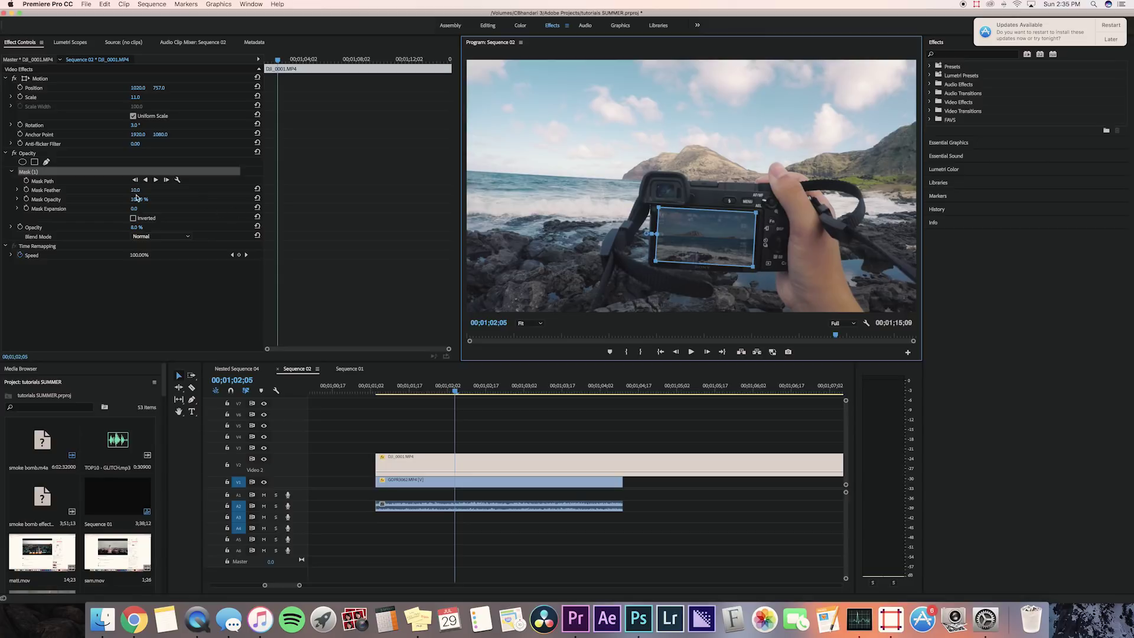
{"action": "left_click", "coordinate": [515, 427]}
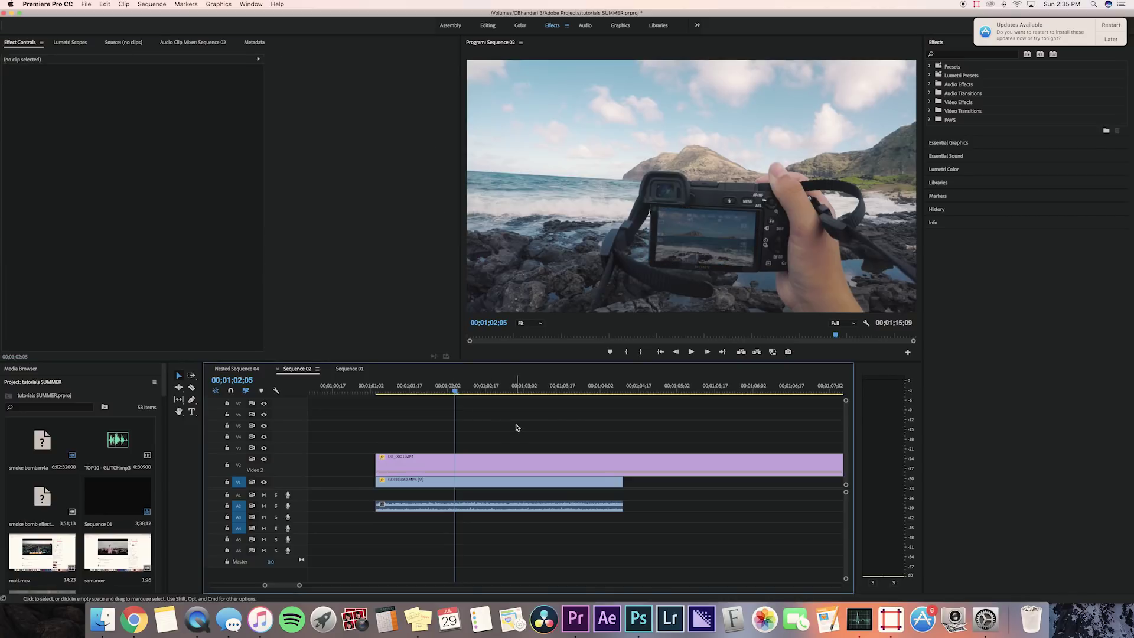
{"action": "left_click", "coordinate": [458, 469]}
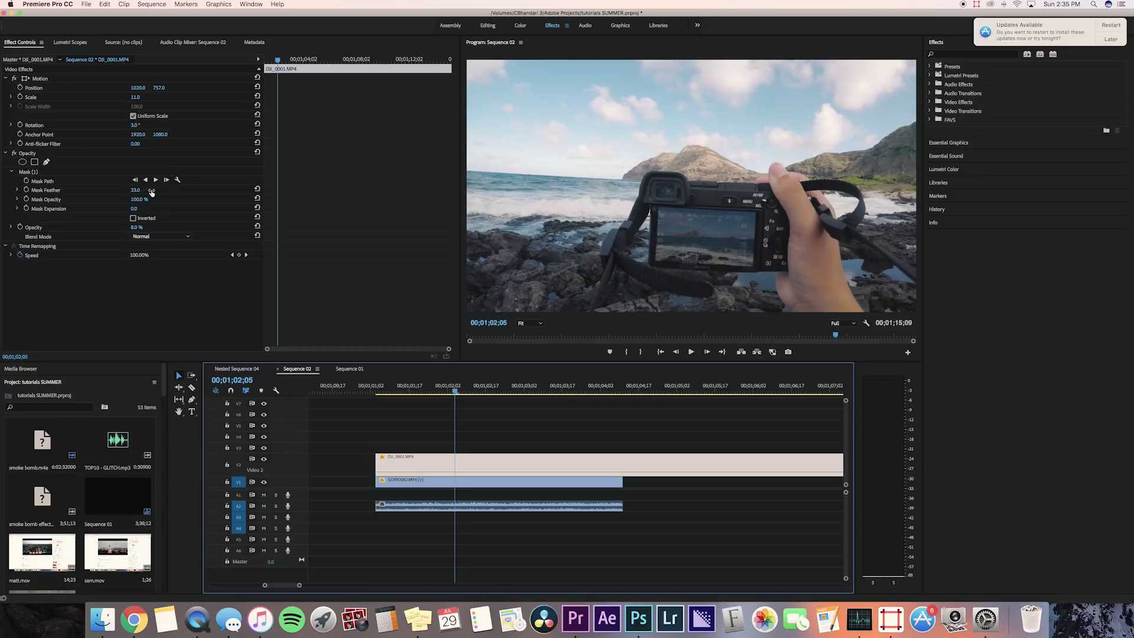
Step: Enable keyframing for the overlay's position, scale and rotation at 00;01;02;04
{"action": "left_click", "coordinate": [27, 86]}
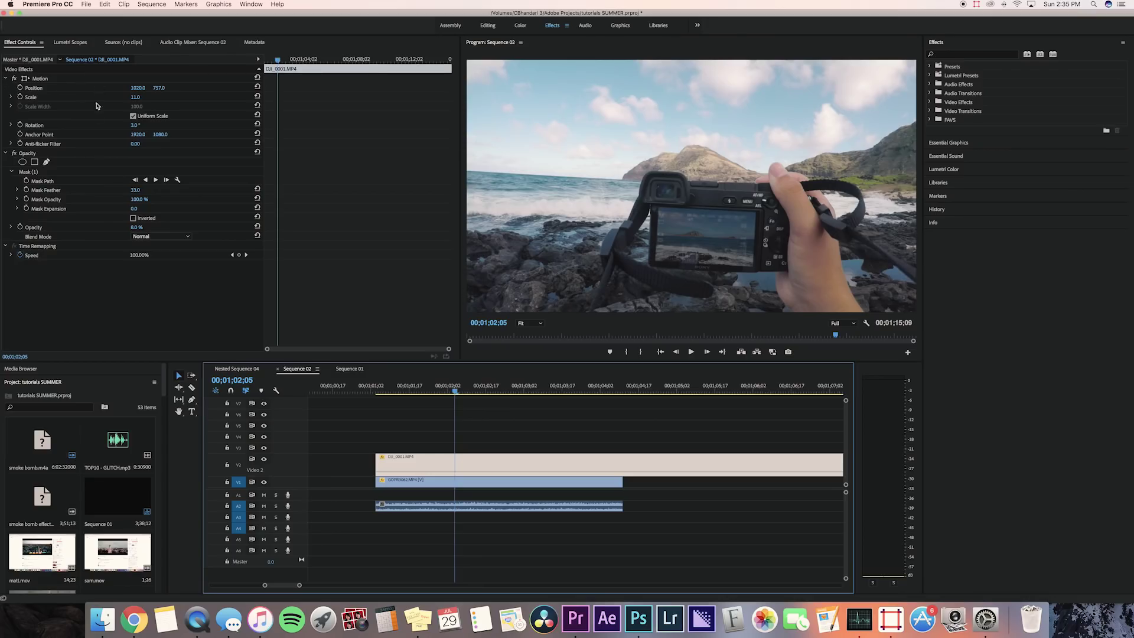
{"action": "left_click_drag", "start_coordinate": [278, 61], "coordinate": [278, 60]}
{"action": "left_click", "coordinate": [294, 124]}
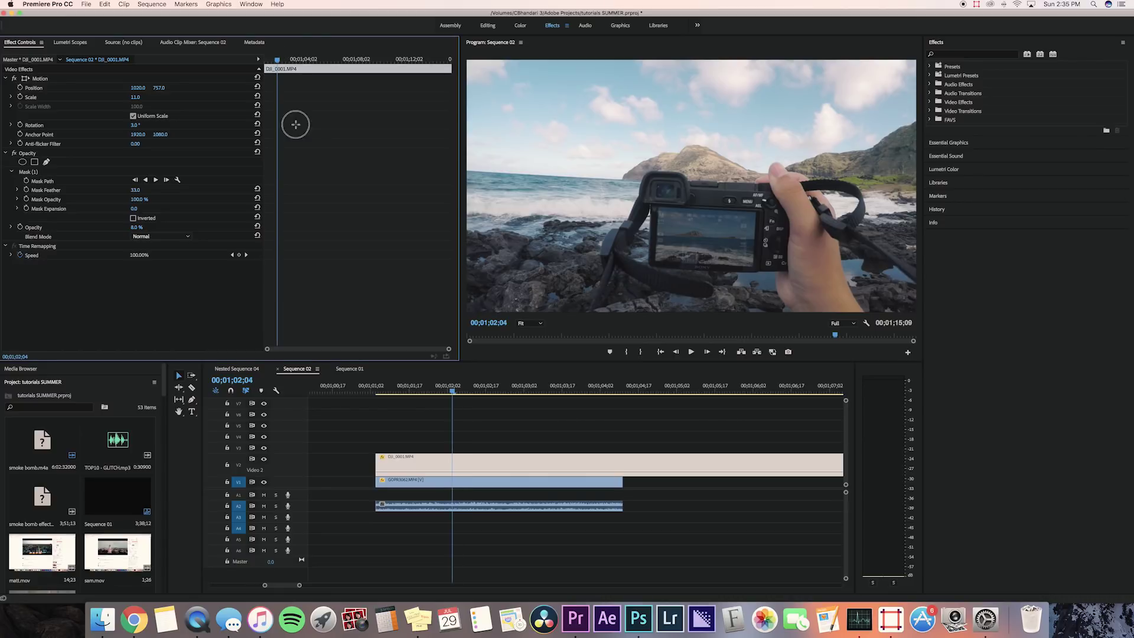
{"action": "left_click", "coordinate": [20, 88]}
{"action": "left_click", "coordinate": [21, 97]}
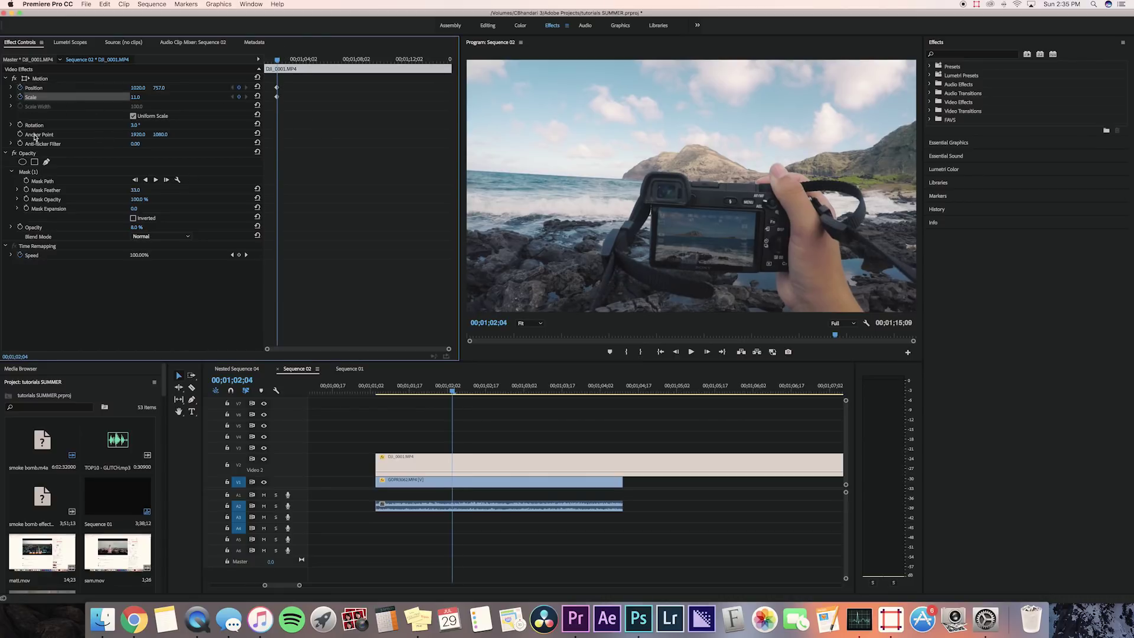
{"action": "left_click", "coordinate": [21, 125]}
Step: Keyframe the overlay's vertical position at 738 at 00;01;02;21, and at 753 with 2° rotation at 00;01;03;11
{"action": "left_click_drag", "start_coordinate": [280, 61], "coordinate": [285, 59]}
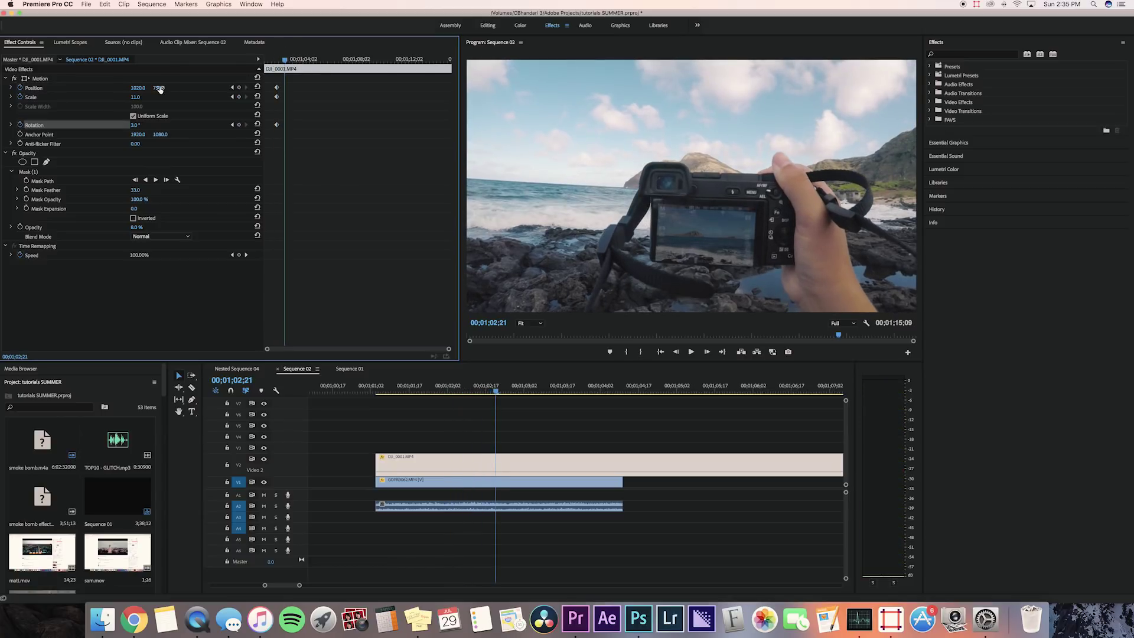
{"action": "left_click_drag", "start_coordinate": [159, 88], "coordinate": [148, 87]}
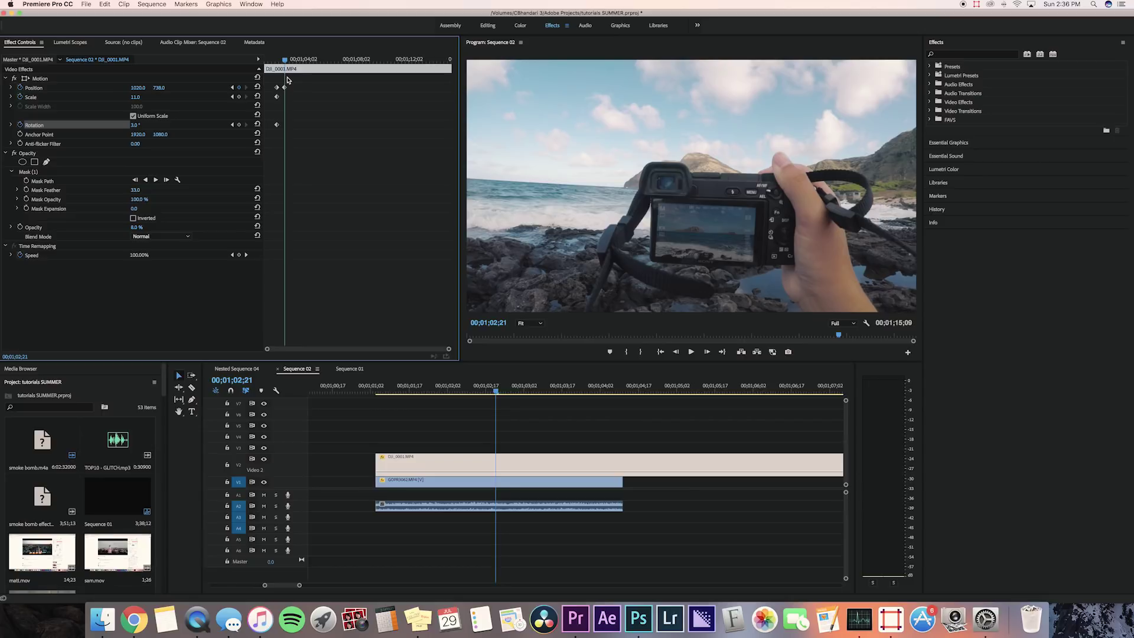
{"action": "left_click_drag", "start_coordinate": [285, 61], "coordinate": [294, 61]}
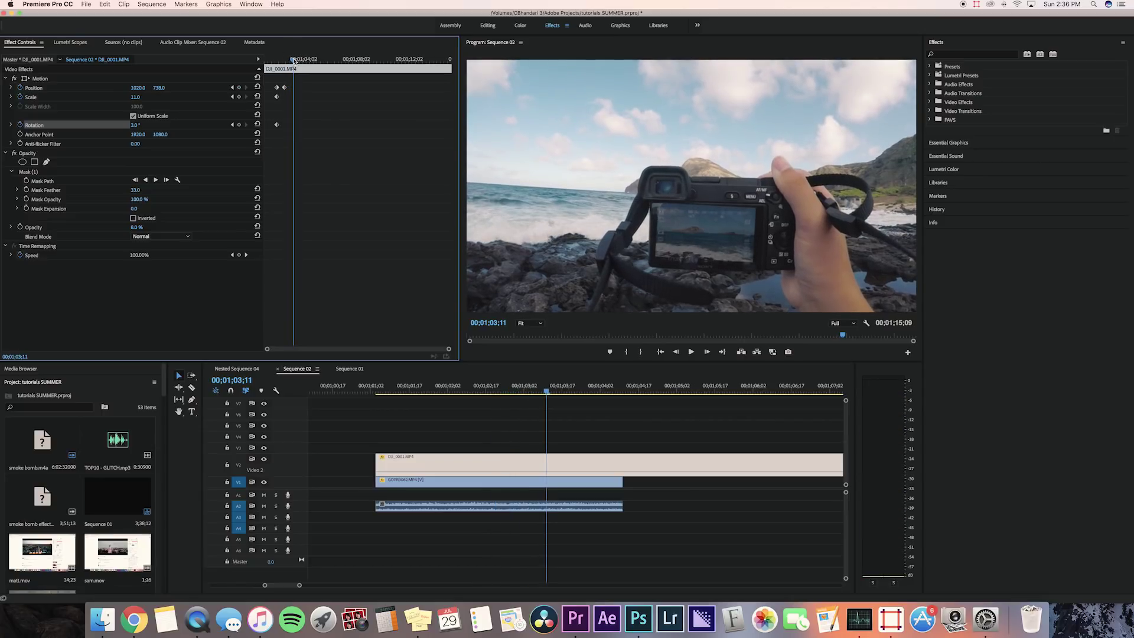
{"action": "left_click_drag", "start_coordinate": [159, 93], "coordinate": [165, 92]}
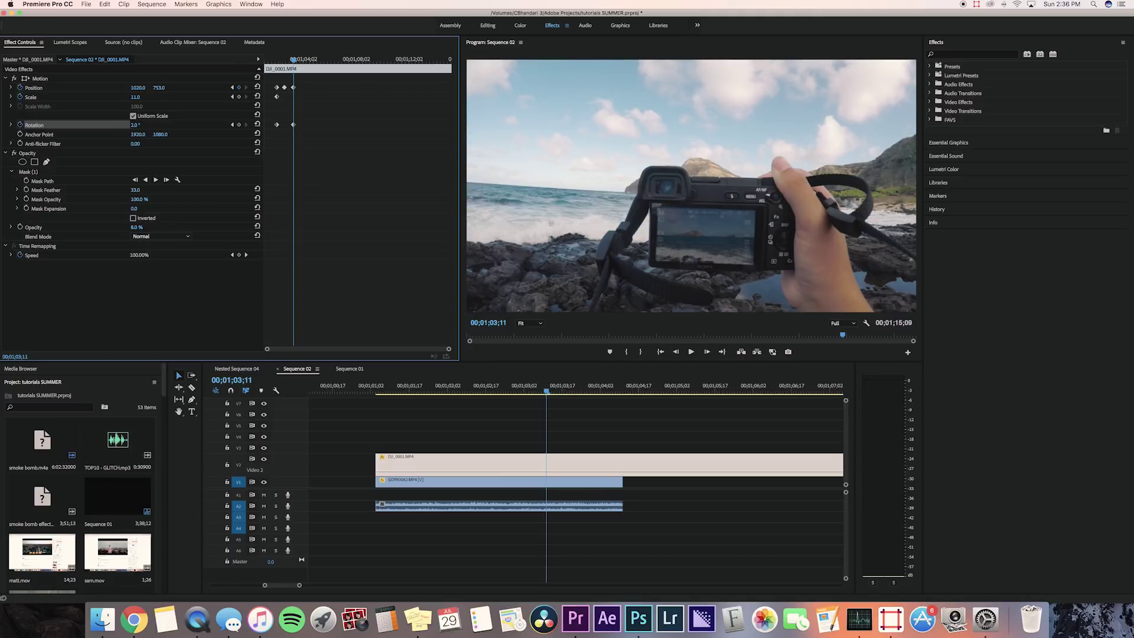
{"action": "left_click_drag", "start_coordinate": [151, 88], "coordinate": [154, 88]}
Step: Keyframe the overlay's position near the end of the camera shot so it follows the camera's screen
{"action": "left_click_drag", "start_coordinate": [294, 59], "coordinate": [304, 59]}
{"action": "left_click_drag", "start_coordinate": [141, 88], "coordinate": [136, 88]}
{"action": "key", "text": "super+z"}
{"action": "left_click_drag", "start_coordinate": [303, 59], "coordinate": [298, 59]}
{"action": "left_click_drag", "start_coordinate": [144, 89], "coordinate": [168, 88]}
Step: Keyframe the overlay along the shot's opening, with scale 10 at 00;01;01;24 and position 1060, 1125 at 00;01;01;14
{"action": "key", "text": "Up"}
{"action": "key", "text": "space"}
{"action": "key", "text": "space"}
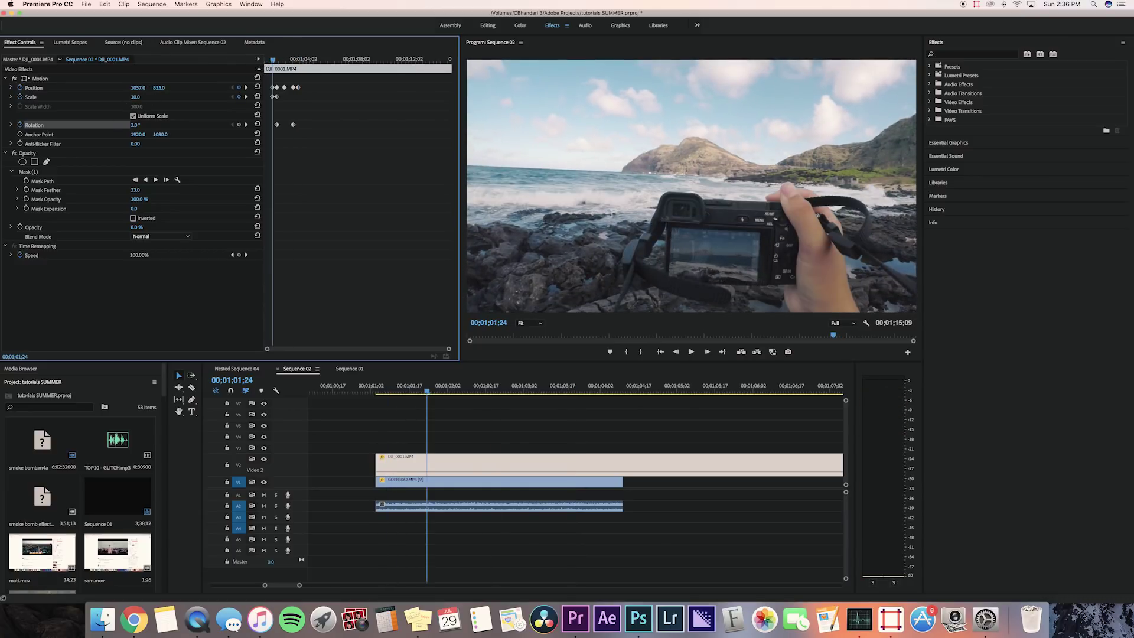
{"action": "left_click_drag", "start_coordinate": [273, 59], "coordinate": [268, 57]}
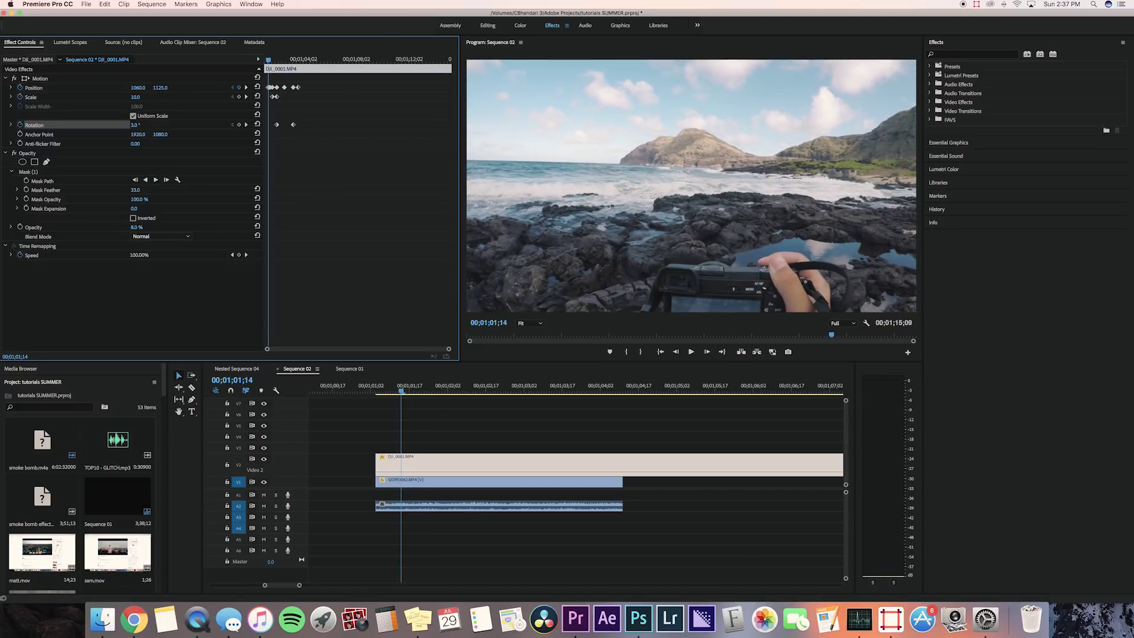
{"action": "left_click_drag", "start_coordinate": [268, 59], "coordinate": [268, 61]}
Step: Play the shot repeatedly from its start to check how the overlay tracks the camera's screen
{"action": "key", "text": "space"}
{"action": "left_click", "coordinate": [265, 60]}
{"action": "key", "text": "space"}
{"action": "left_click", "coordinate": [265, 60]}
{"action": "key", "text": "space"}
{"action": "key", "text": "space"}
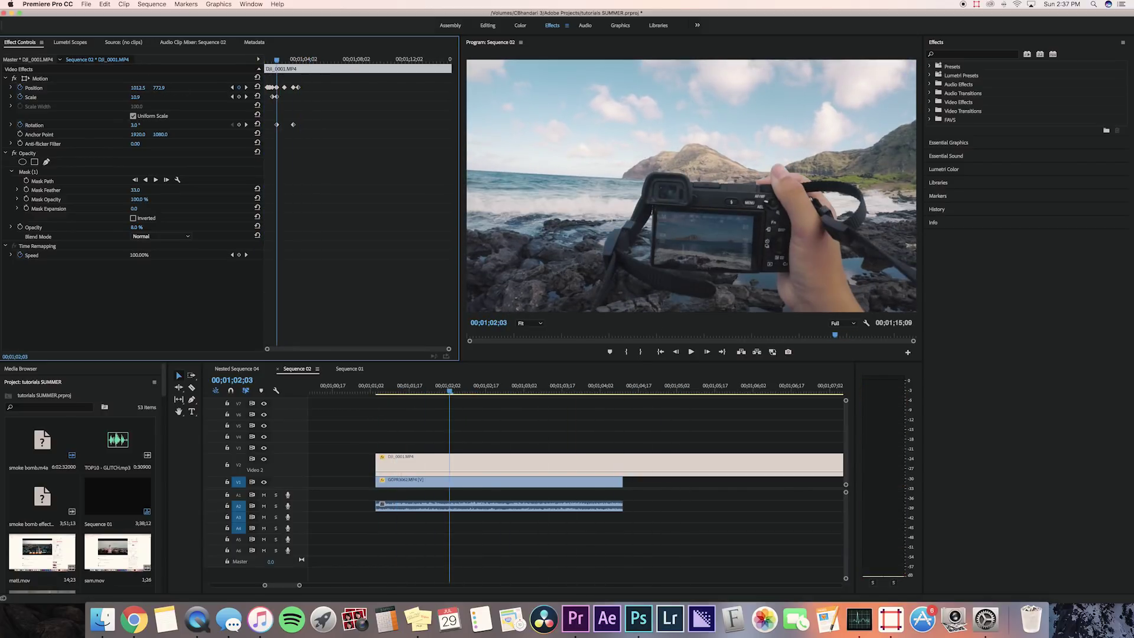
{"action": "key", "text": "space"}
{"action": "key", "text": "space"}
Step: Split the overlay and the GOPR3062.MP4 clip at 00;01;03;21 and delete the GOPR3062.MP4 part after the cut
{"action": "left_click_drag", "start_coordinate": [423, 392], "coordinate": [573, 393]}
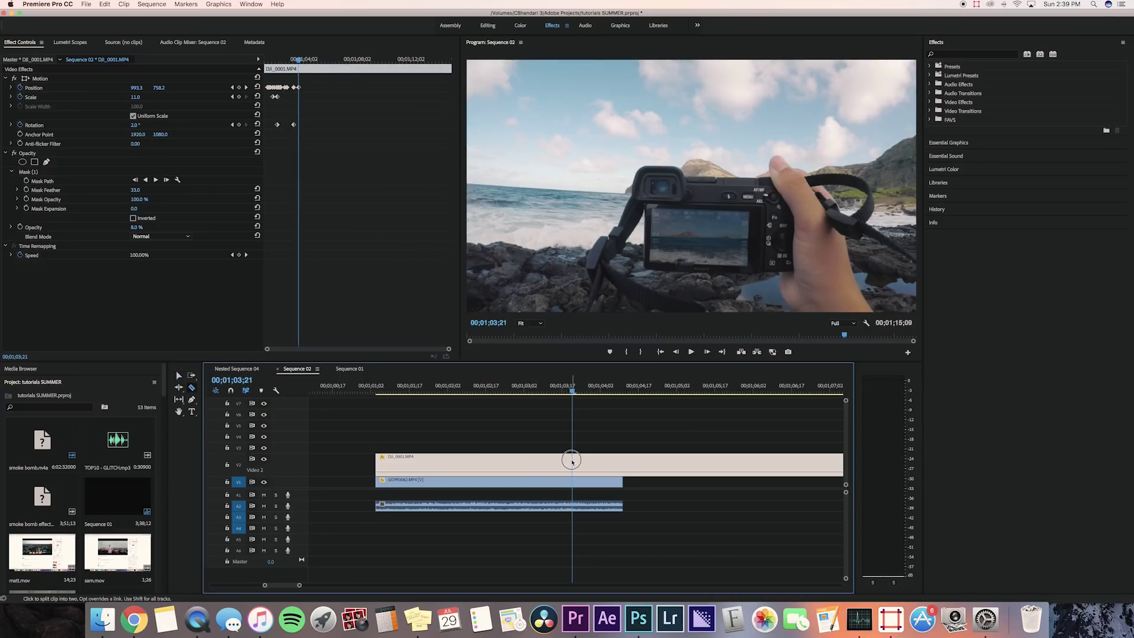
{"action": "left_click", "coordinate": [571, 460]}
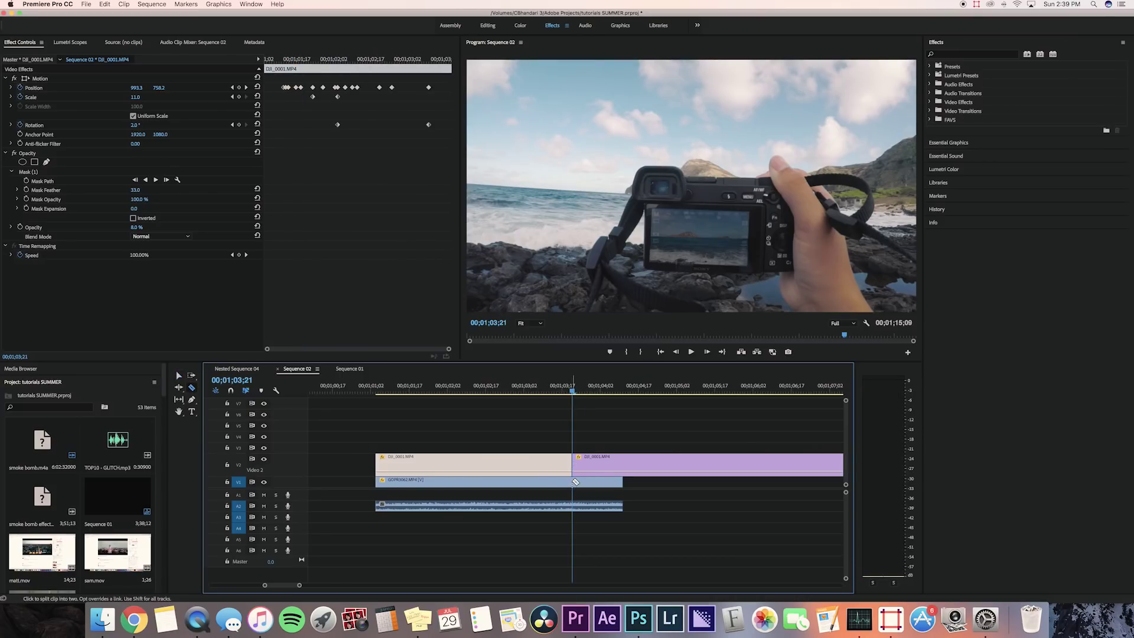
{"action": "key", "text": "v"}
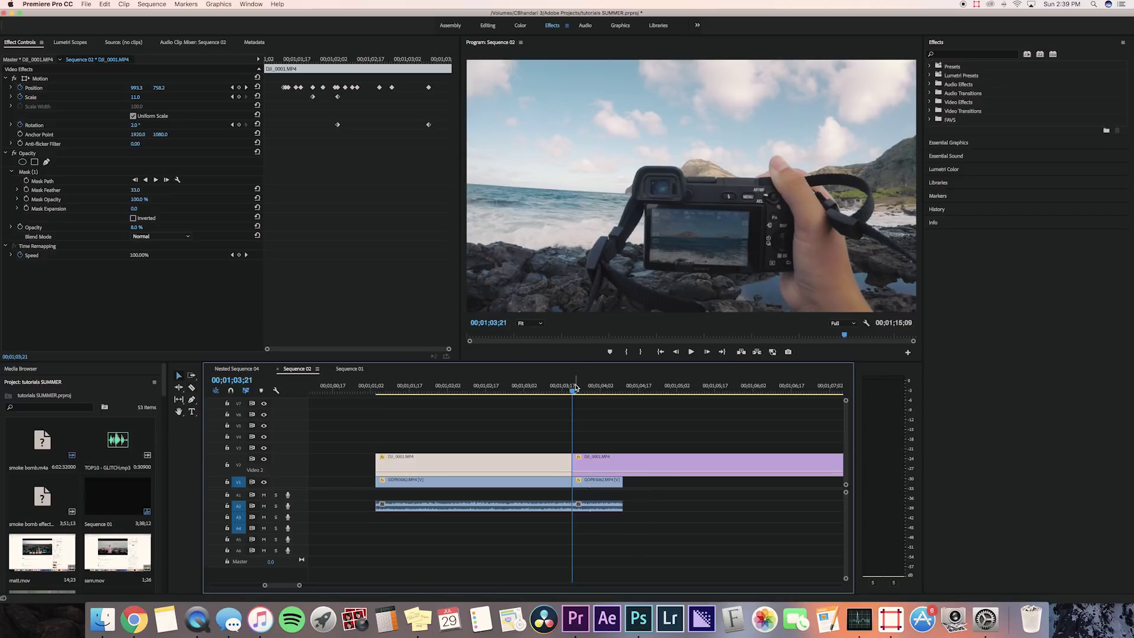
{"action": "mouse_move", "coordinate": [573, 385]}
{"action": "left_mouse_down"}
{"action": "mouse_move", "coordinate": [623, 388]}
{"action": "mouse_move", "coordinate": [575, 391]}
{"action": "left_mouse_up"}
{"action": "left_click", "coordinate": [596, 484]}
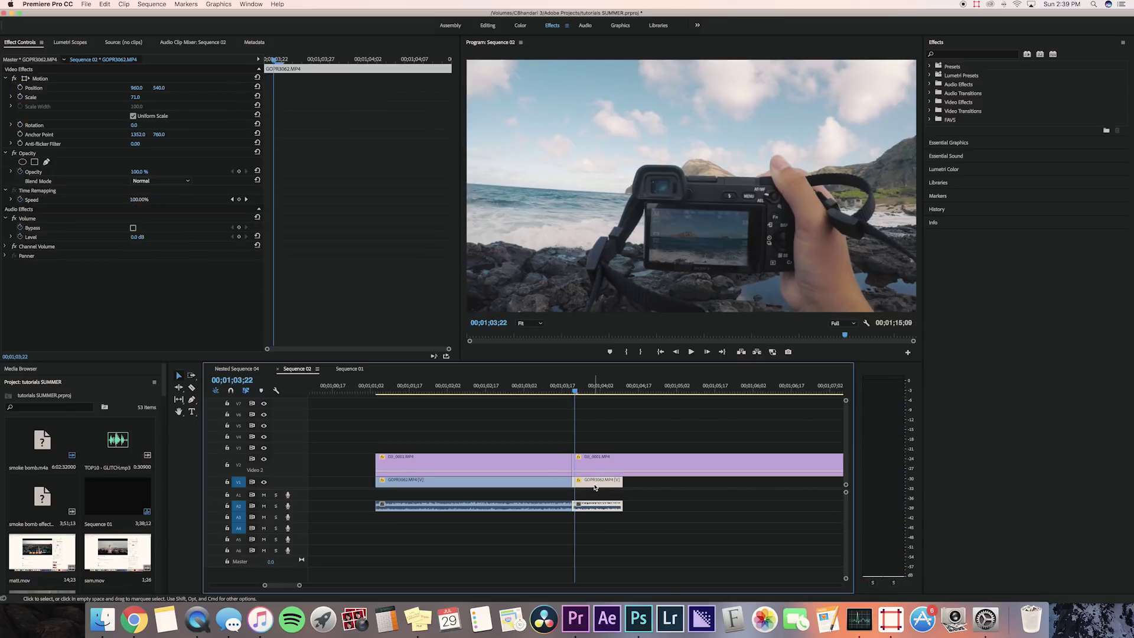
{"action": "key", "text": "Delete"}
Step: Delete the opacity mask from the second part of the DJI_0001.MP4 clip
{"action": "left_click_drag", "start_coordinate": [577, 387], "coordinate": [591, 388]}
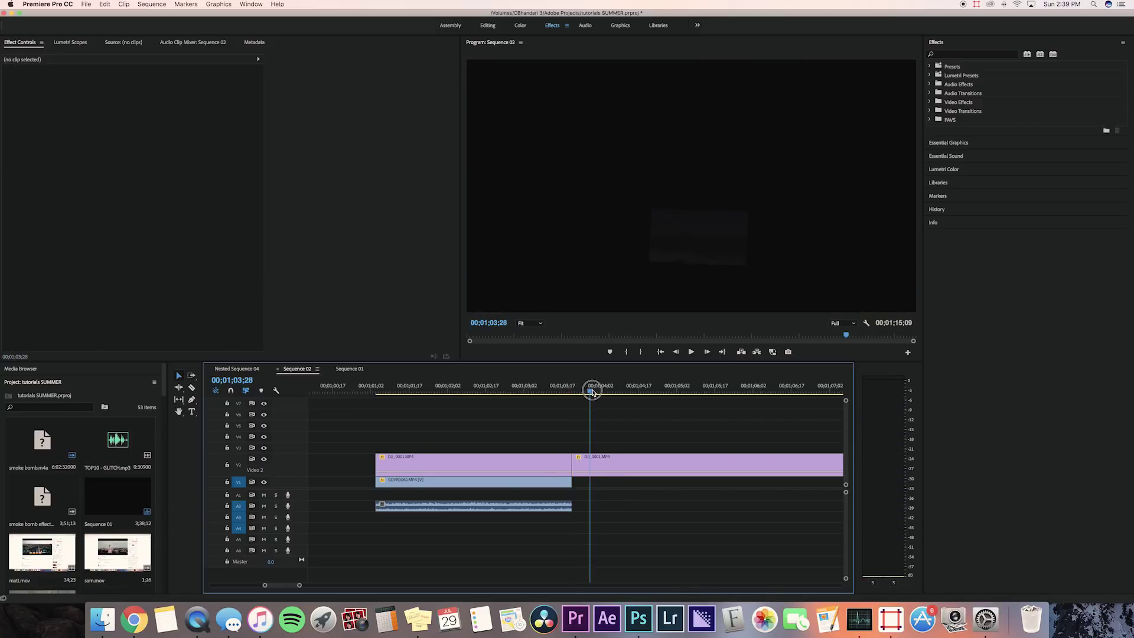
{"action": "left_click", "coordinate": [584, 460]}
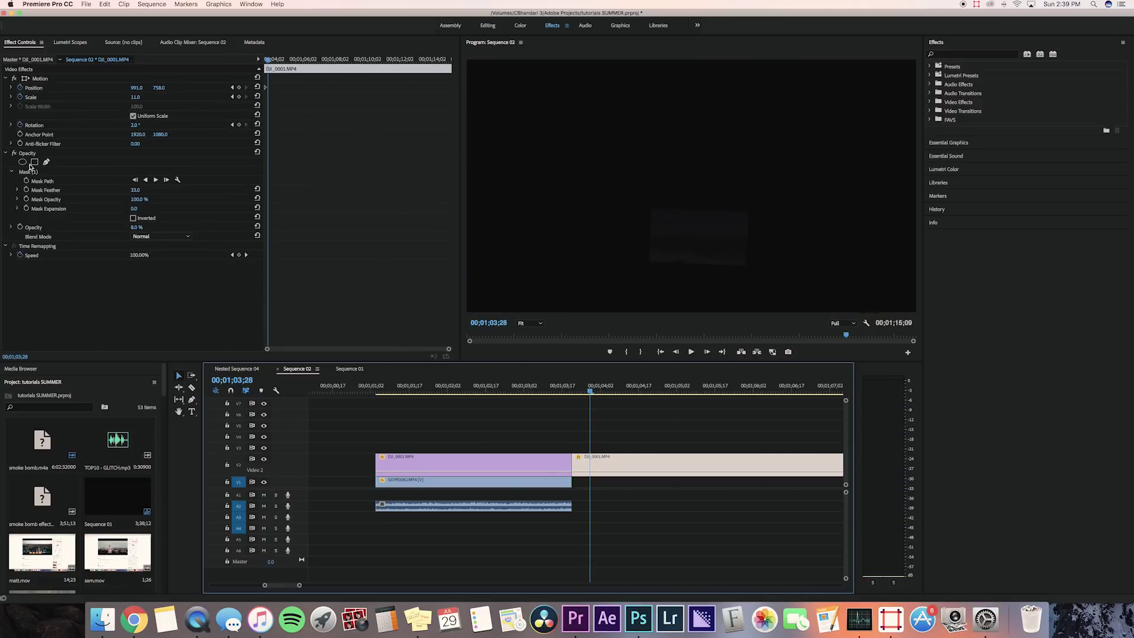
{"action": "left_click", "coordinate": [34, 172]}
{"action": "key", "text": "Delete"}
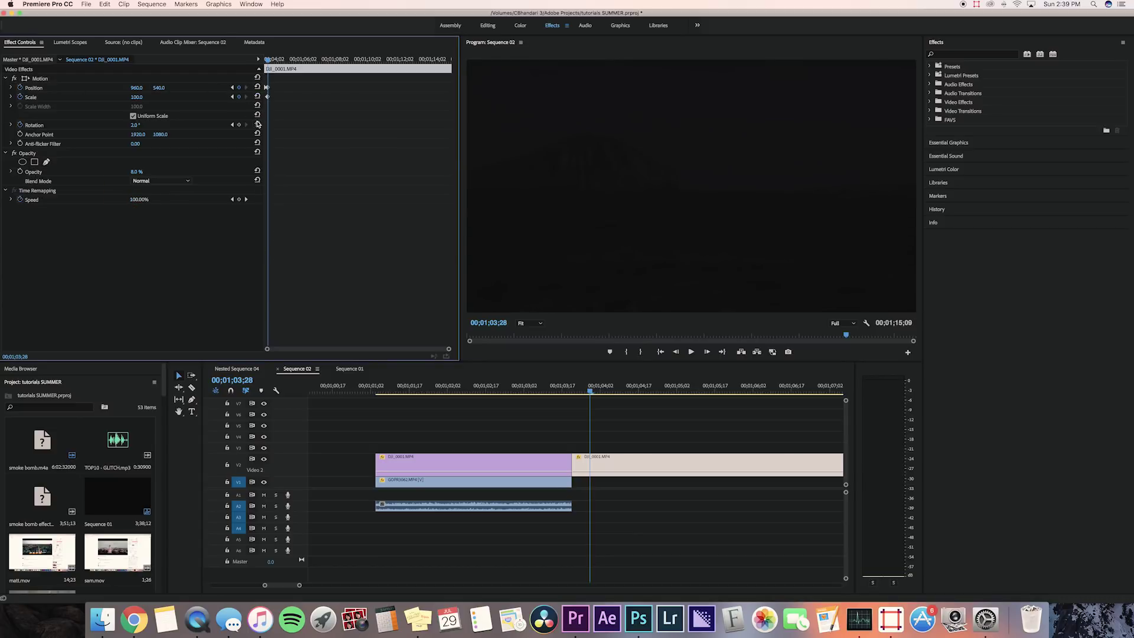
Step: Remove the position, scale and rotation keyframes from the second DJI_0001.MP4 part and set scale 50 and opacity 100%
{"action": "left_click", "coordinate": [20, 88]}
{"action": "left_click", "coordinate": [633, 322]}
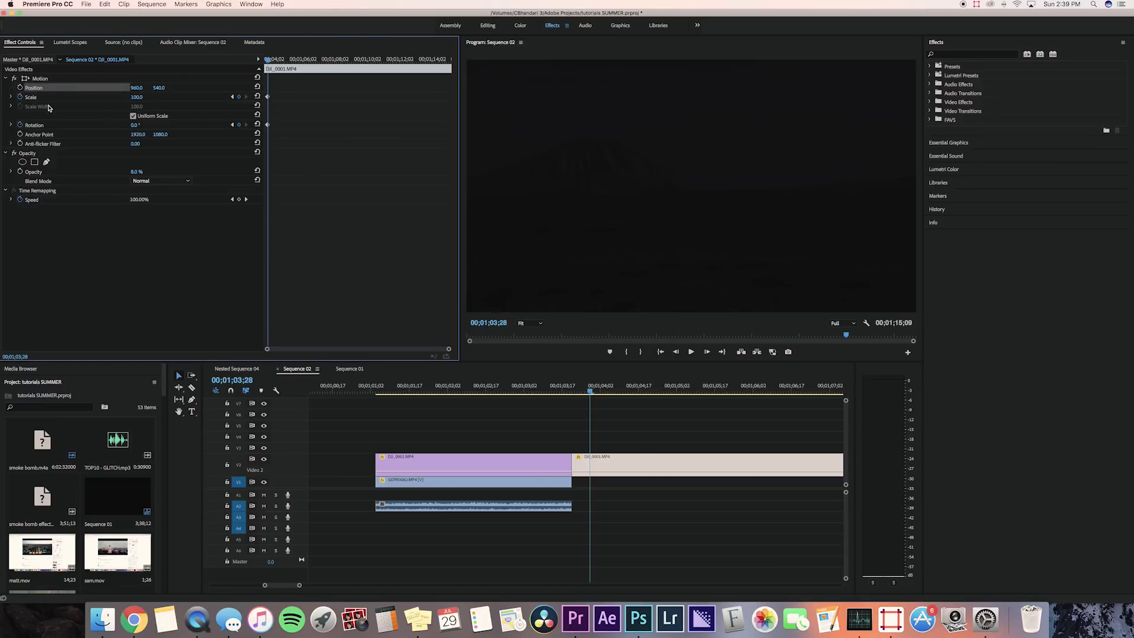
{"action": "left_click", "coordinate": [20, 98]}
{"action": "left_click", "coordinate": [634, 321]}
{"action": "left_click", "coordinate": [141, 96]}
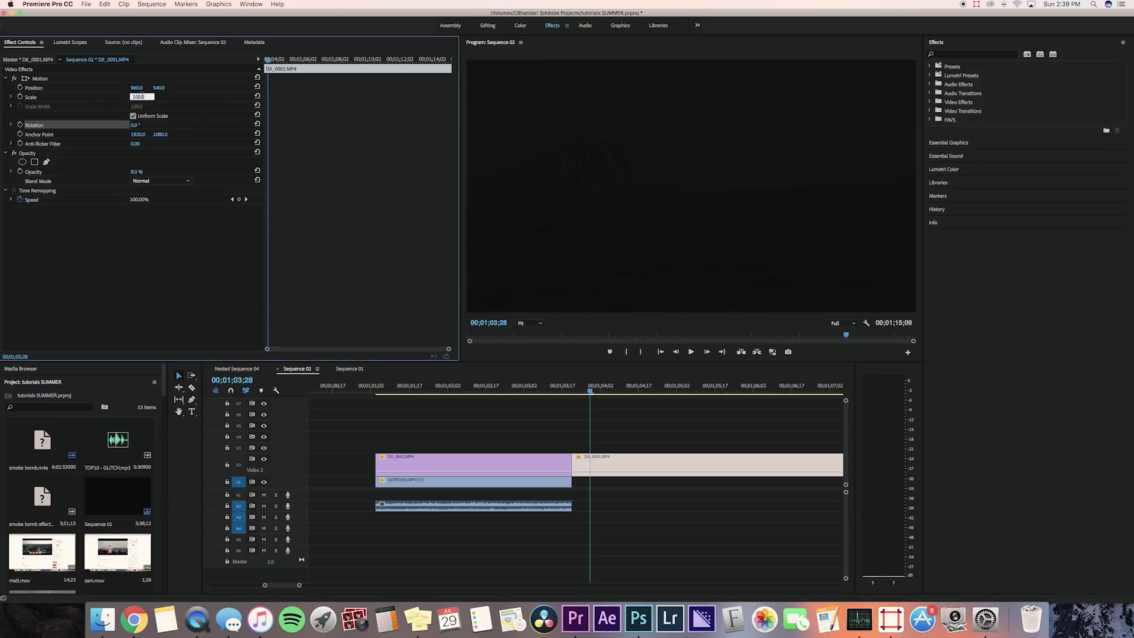
{"action": "key", "text": "space"}
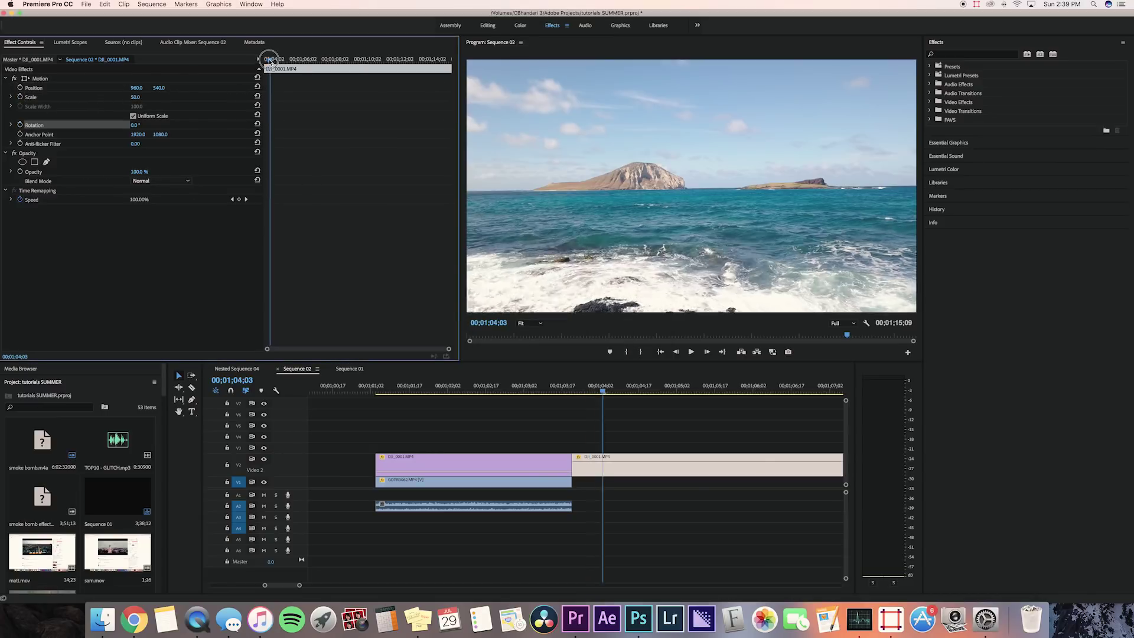
Step: Play the sequence from the camera shot to review the transition into the full-frame drone clip
{"action": "key", "text": "Up"}
{"action": "left_click", "coordinate": [418, 389]}
{"action": "key", "text": "space"}
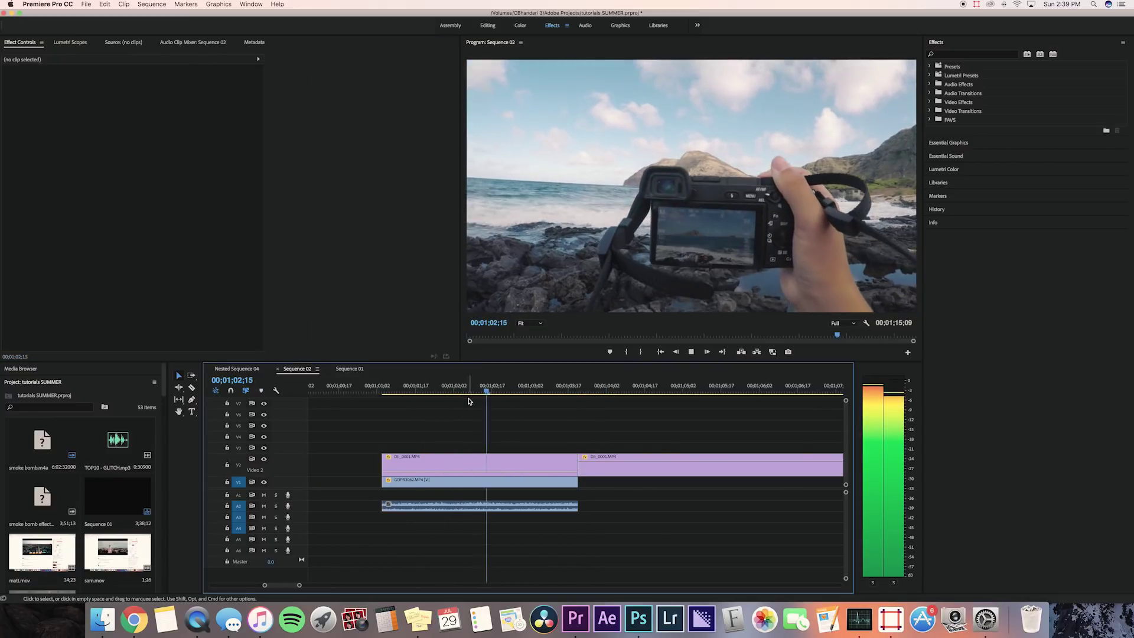
Step: Nest the GOPR3062.MP4 clip together with the DJI_0001.MP4 overlay part above it, before the cut
{"action": "mouse_move", "coordinate": [505, 389]}
{"action": "left_mouse_down"}
{"action": "mouse_move", "coordinate": [417, 392]}
{"action": "mouse_move", "coordinate": [516, 392]}
{"action": "left_mouse_up"}
{"action": "left_click", "coordinate": [494, 486]}
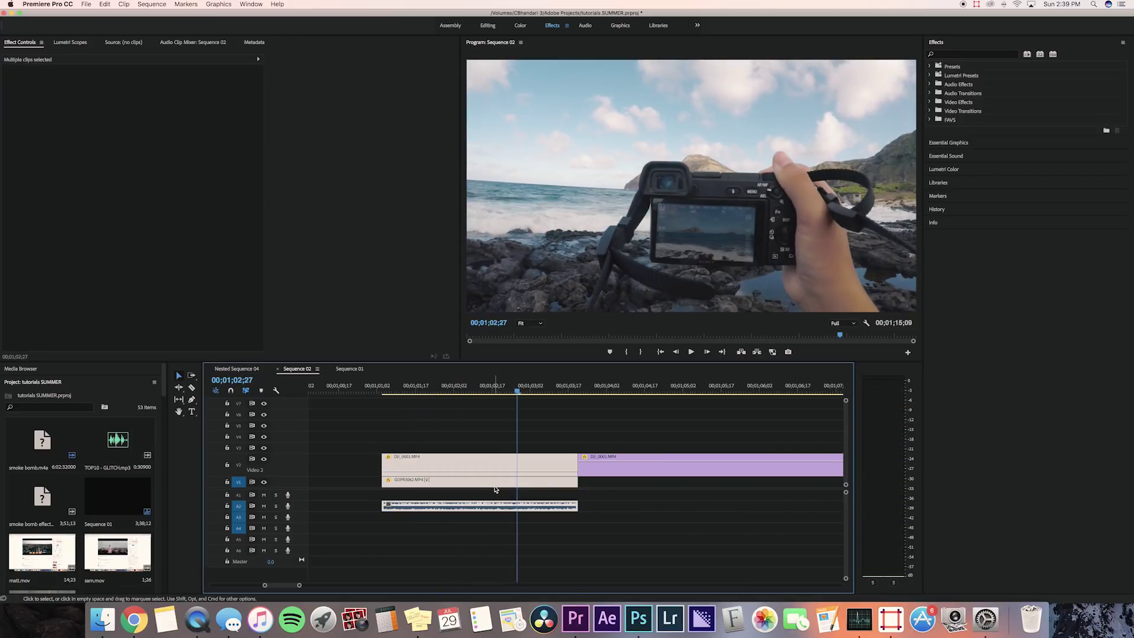
{"action": "right_click", "coordinate": [444, 465]}
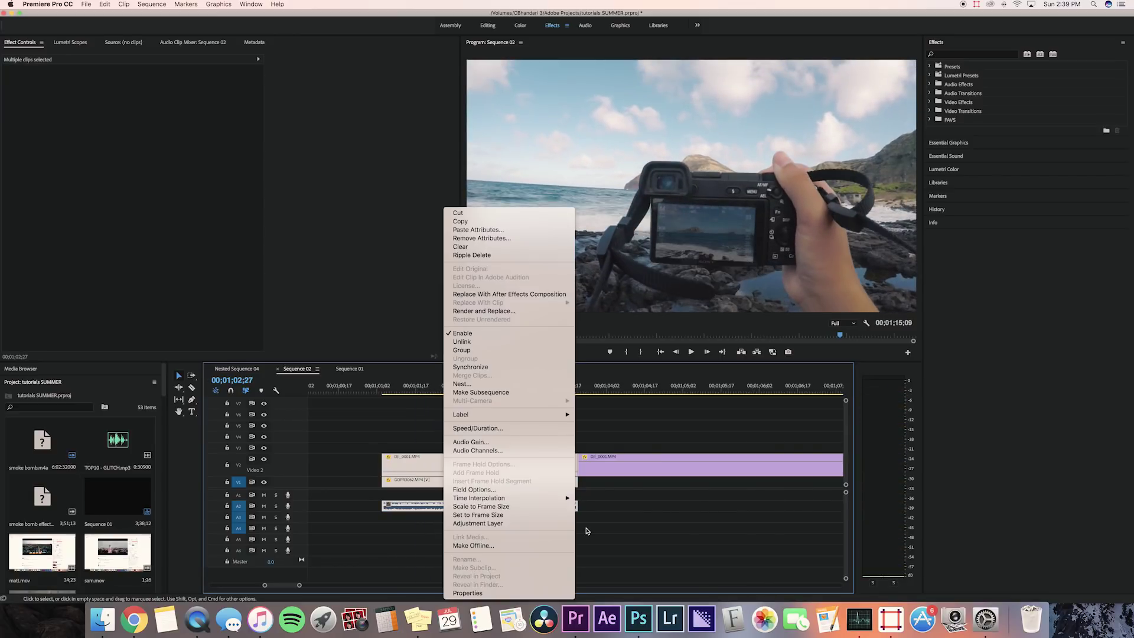
{"action": "left_click", "coordinate": [473, 384]}
{"action": "left_click", "coordinate": [588, 319]}
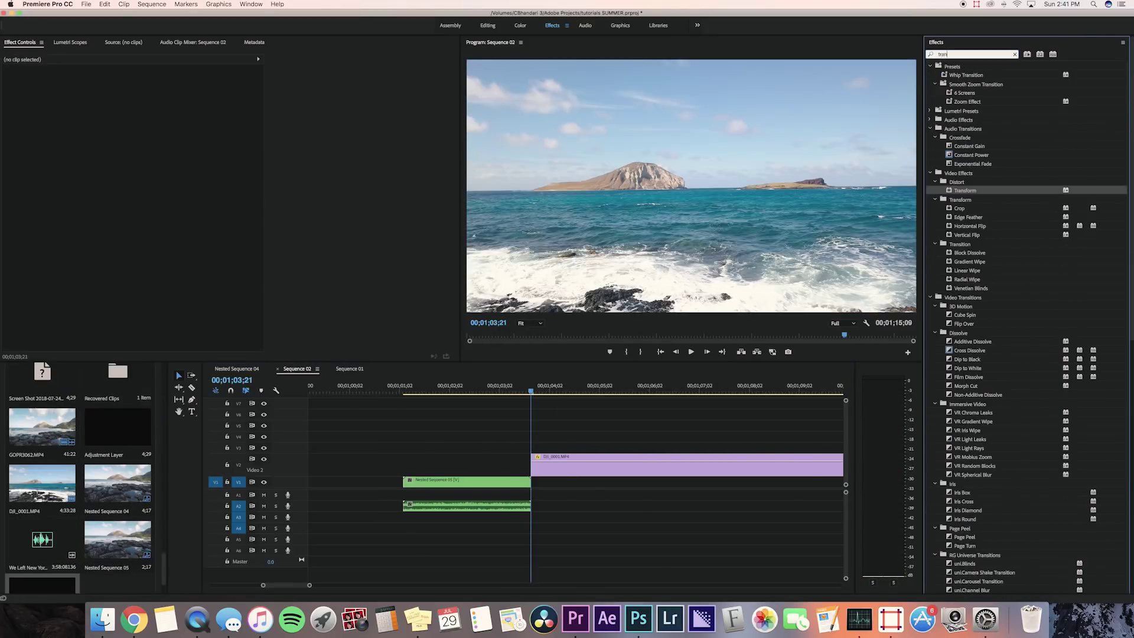
Step: Apply the Transform effect to the nested clip and start its scale and position keyframes at 00;01;03;08
{"action": "type", "text": "sfor"}
{"action": "left_click_drag", "start_coordinate": [994, 119], "coordinate": [464, 480]}
{"action": "mouse_move", "coordinate": [521, 385]}
{"action": "left_mouse_down"}
{"action": "mouse_move", "coordinate": [506, 391]}
{"action": "mouse_move", "coordinate": [529, 391]}
{"action": "mouse_move", "coordinate": [509, 392]}
{"action": "left_mouse_up"}
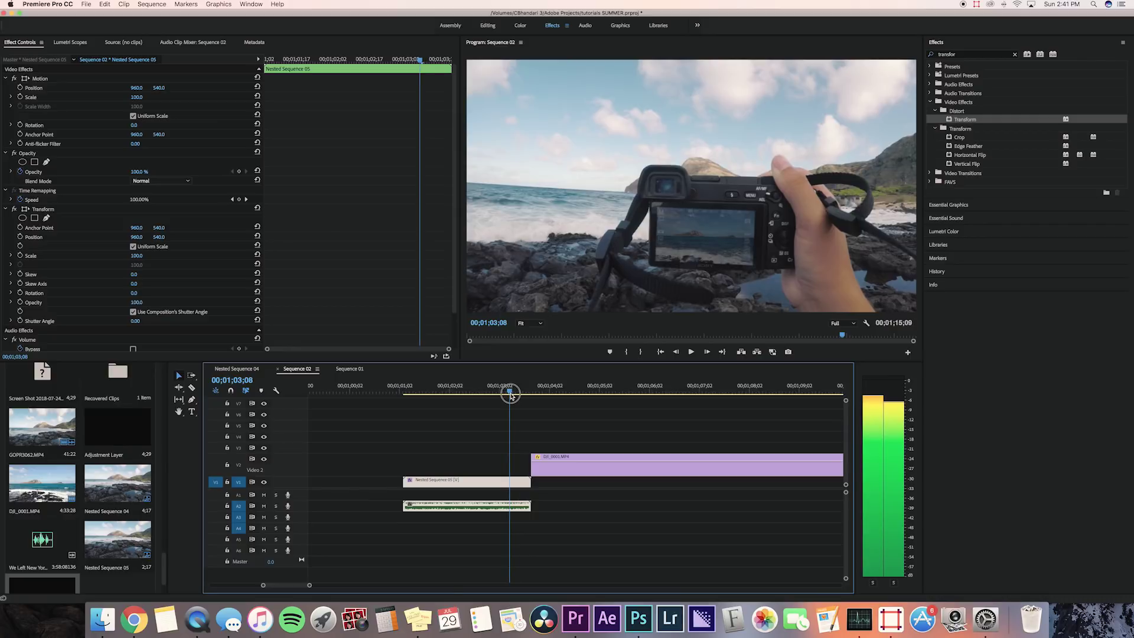
{"action": "left_click", "coordinate": [21, 255]}
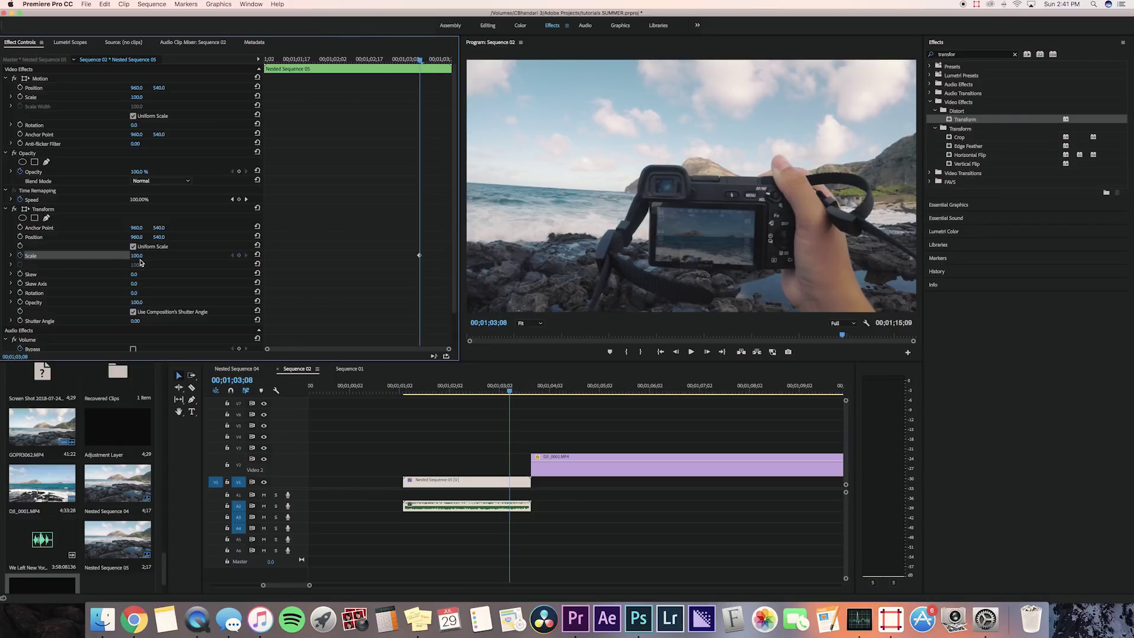
{"action": "scroll", "coordinate": [417, 66], "scroll_direction": "right", "scroll_amount": 1}
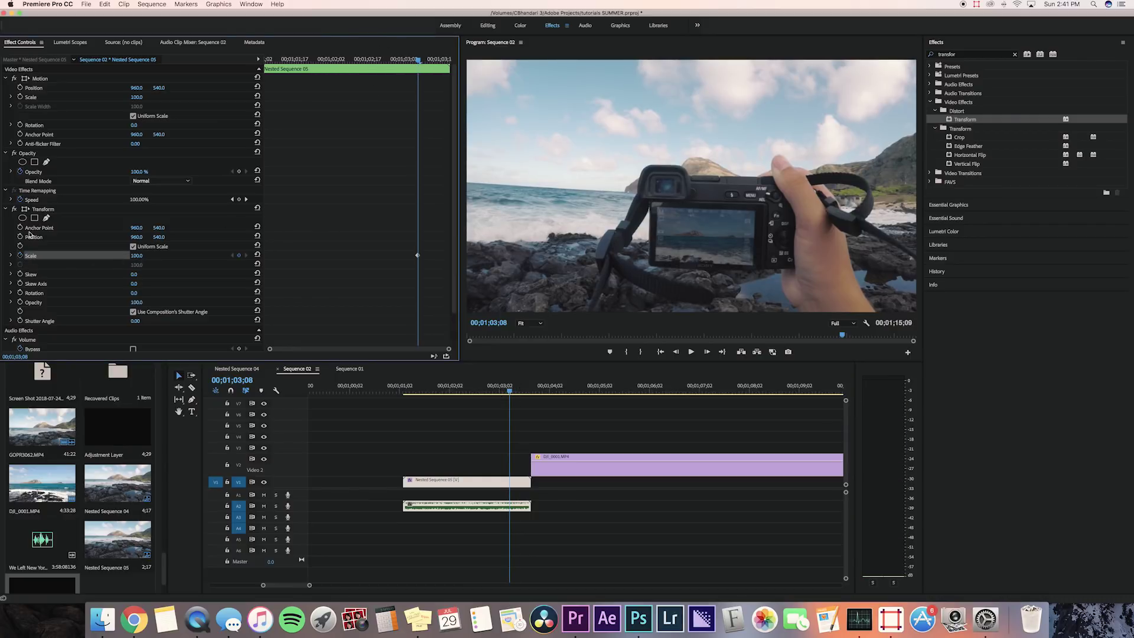
{"action": "left_click", "coordinate": [20, 237]}
Step: At 00;01;03;20, set the nested clip's Transform scale to 300 and its Transform position to 864, -20
{"action": "left_click_drag", "start_coordinate": [423, 56], "coordinate": [449, 65]}
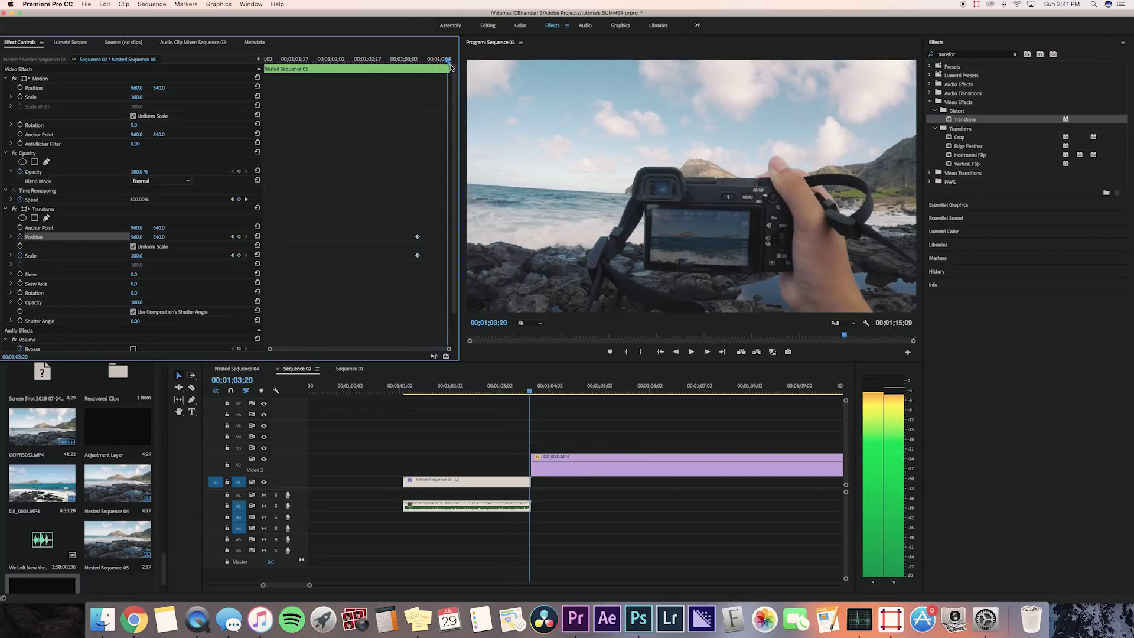
{"action": "left_click_drag", "start_coordinate": [136, 256], "coordinate": [137, 256]}
{"action": "left_click_drag", "start_coordinate": [137, 256], "coordinate": [171, 236]}
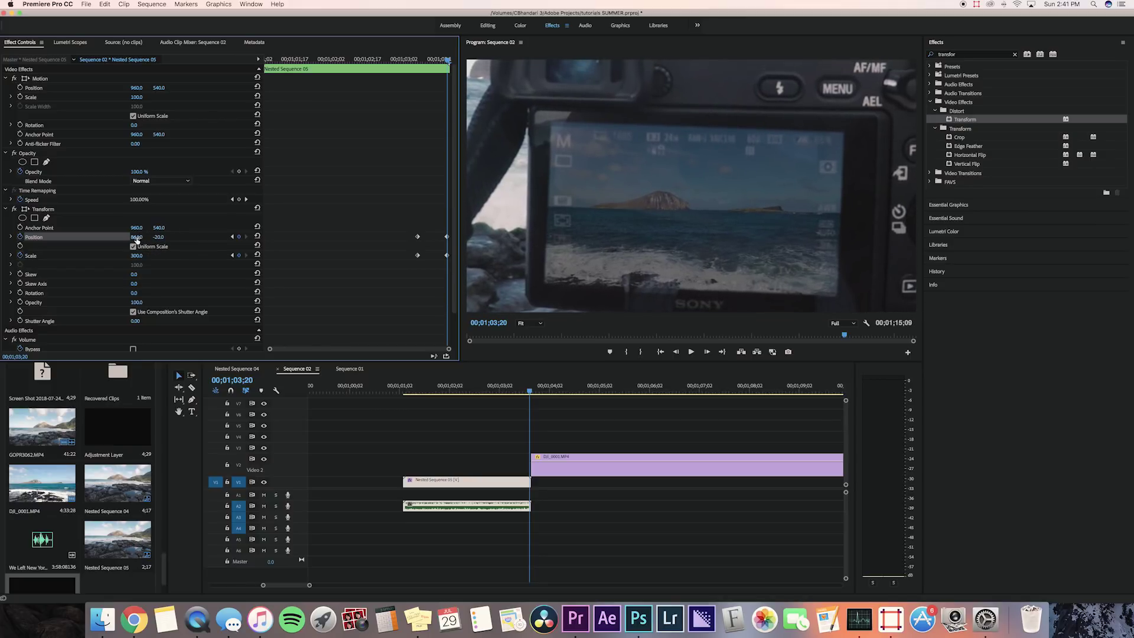
Step: Keyframe the nested clip's Motion scale from 100 at 00;01;03;14 to 168 at 00;01;03;20
{"action": "mouse_move", "coordinate": [428, 60]}
{"action": "left_mouse_down"}
{"action": "mouse_move", "coordinate": [418, 60]}
{"action": "mouse_move", "coordinate": [427, 59]}
{"action": "left_mouse_up"}
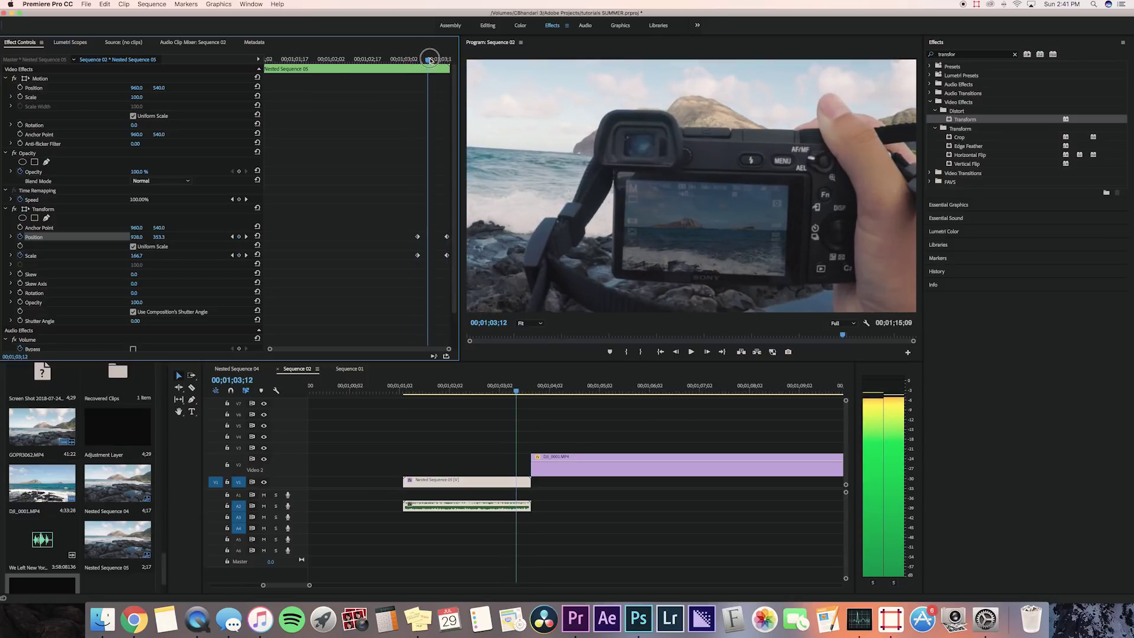
{"action": "left_click", "coordinate": [20, 97]}
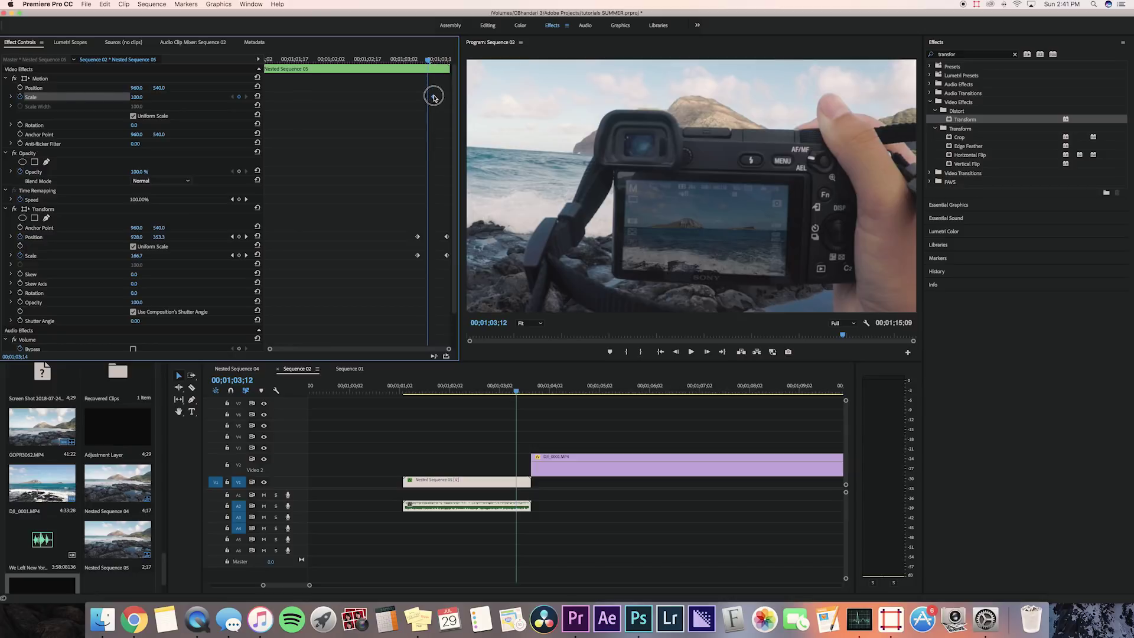
{"action": "left_click_drag", "start_coordinate": [430, 60], "coordinate": [446, 59]}
{"action": "left_click_drag", "start_coordinate": [137, 98], "coordinate": [146, 97]}
Step: Keyframe the nested clip's Motion position from 960, 540 at 00;01;03;14 to 1006, 419 at 00;01;03;20
{"action": "left_click", "coordinate": [20, 88]}
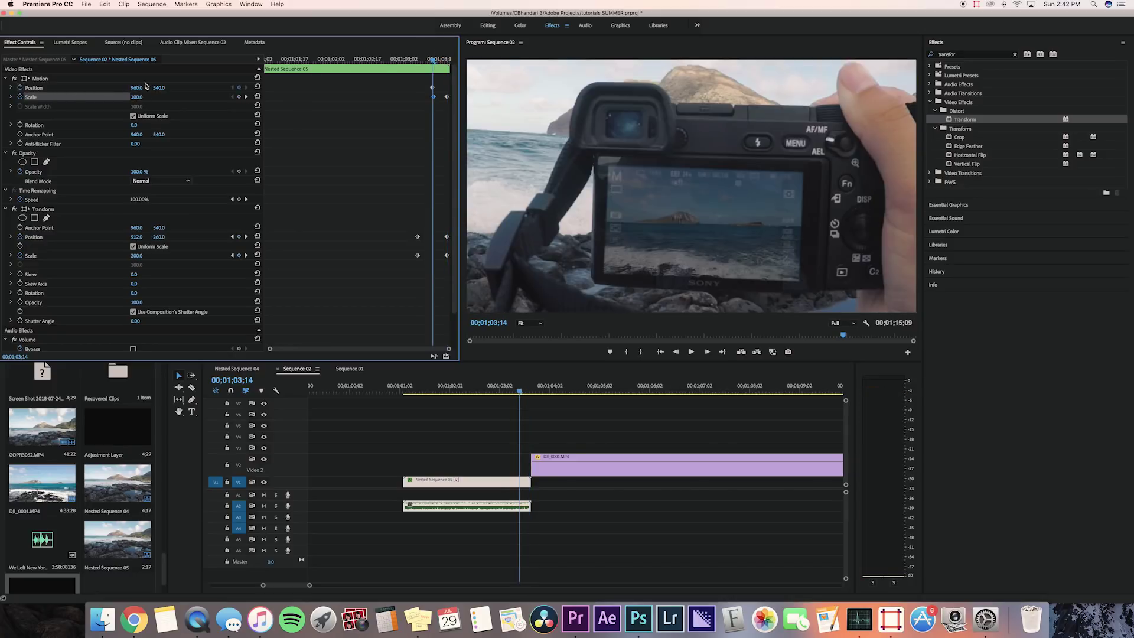
{"action": "left_click_drag", "start_coordinate": [434, 60], "coordinate": [448, 59]}
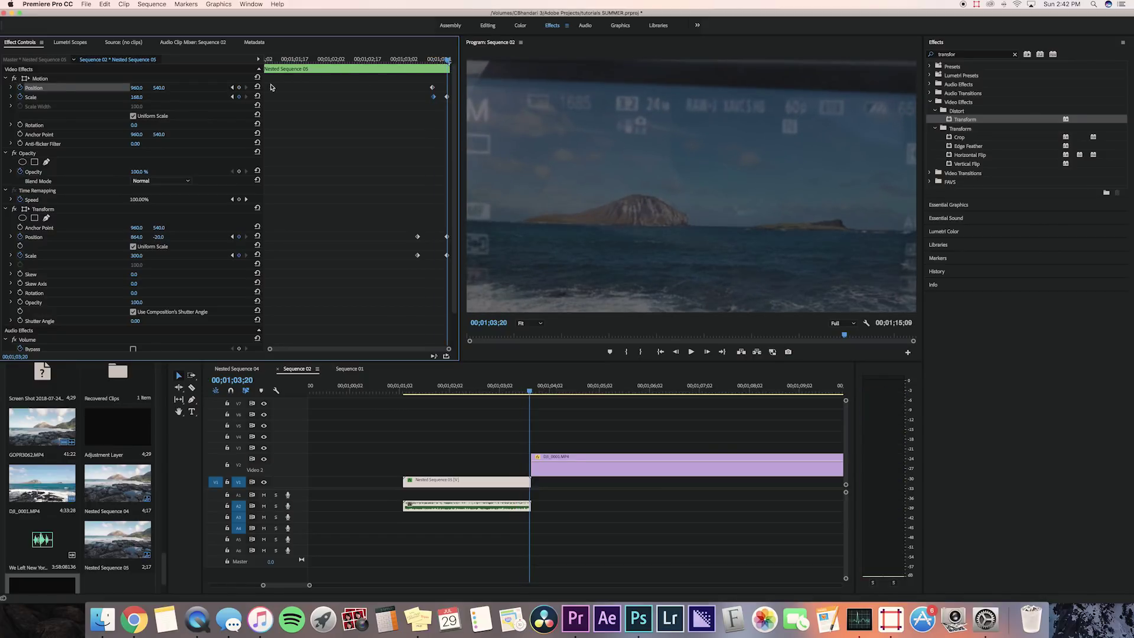
{"action": "left_click_drag", "start_coordinate": [154, 88], "coordinate": [134, 89]}
{"action": "left_click_drag", "start_coordinate": [135, 89], "coordinate": [100, 89]}
Step: Move the starting Transform keyframes to 00;01;03;14 and the starting Motion keyframes closer to the end keyframes
{"action": "left_click_drag", "start_coordinate": [446, 59], "coordinate": [418, 61]}
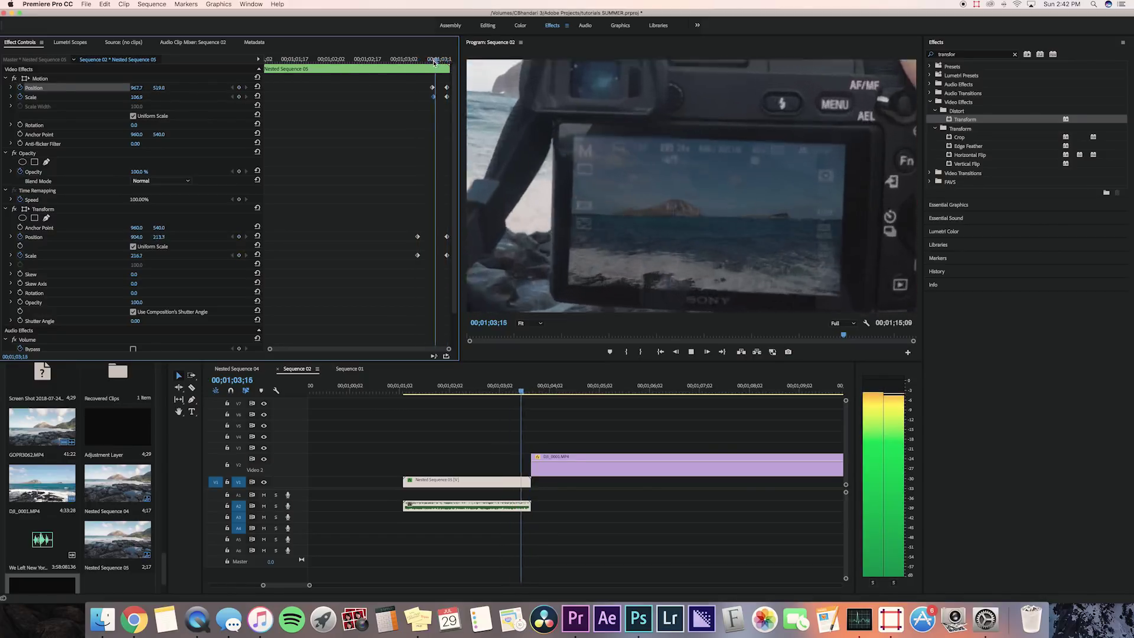
{"action": "left_click", "coordinate": [422, 173]}
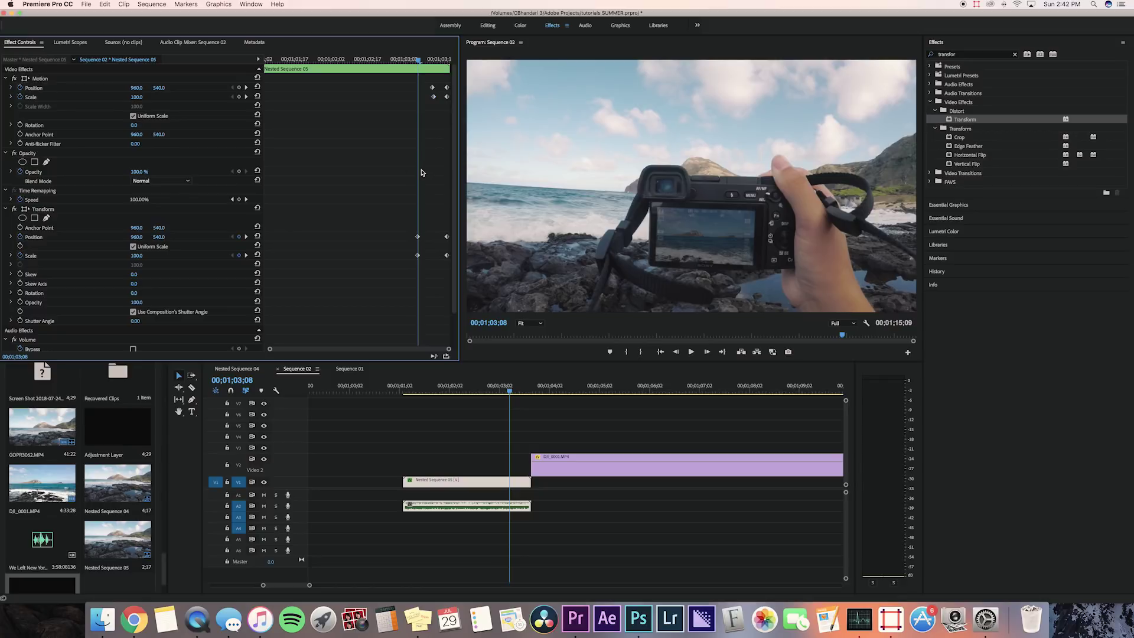
{"action": "left_click_drag", "start_coordinate": [413, 254], "coordinate": [435, 237]}
{"action": "left_click_drag", "start_coordinate": [434, 90], "coordinate": [442, 92]}
{"action": "key", "text": "space"}
Step: Turn off the composition's shutter angle in the Transform effect and set the shutter angle to 348 for motion blur
{"action": "left_click", "coordinate": [434, 59]}
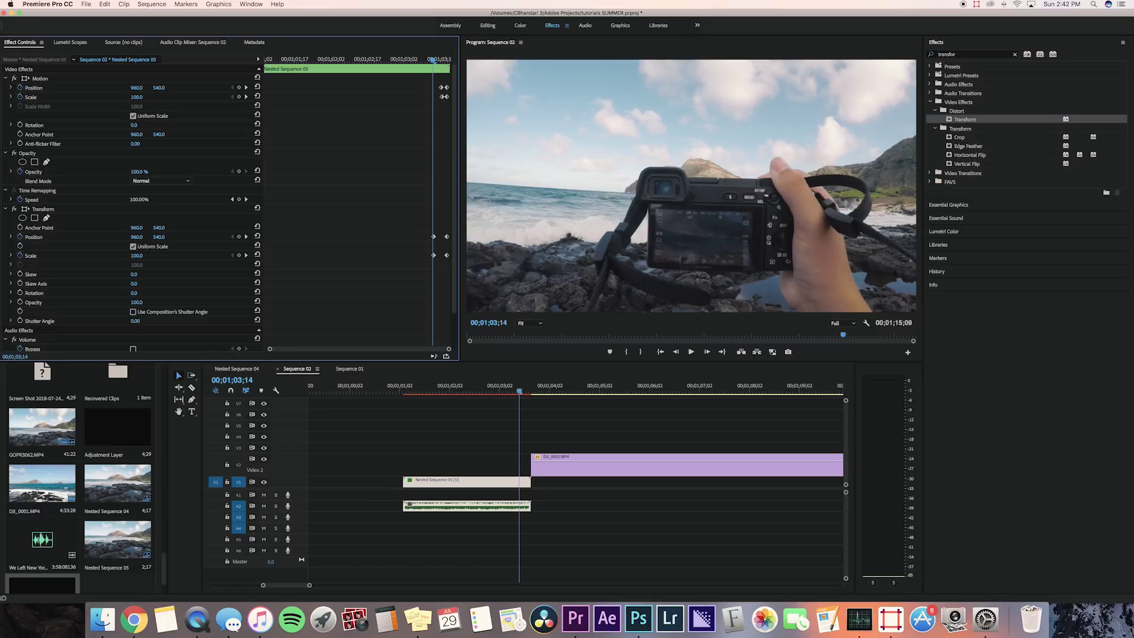
{"action": "left_click_drag", "start_coordinate": [137, 321], "coordinate": [242, 321]}
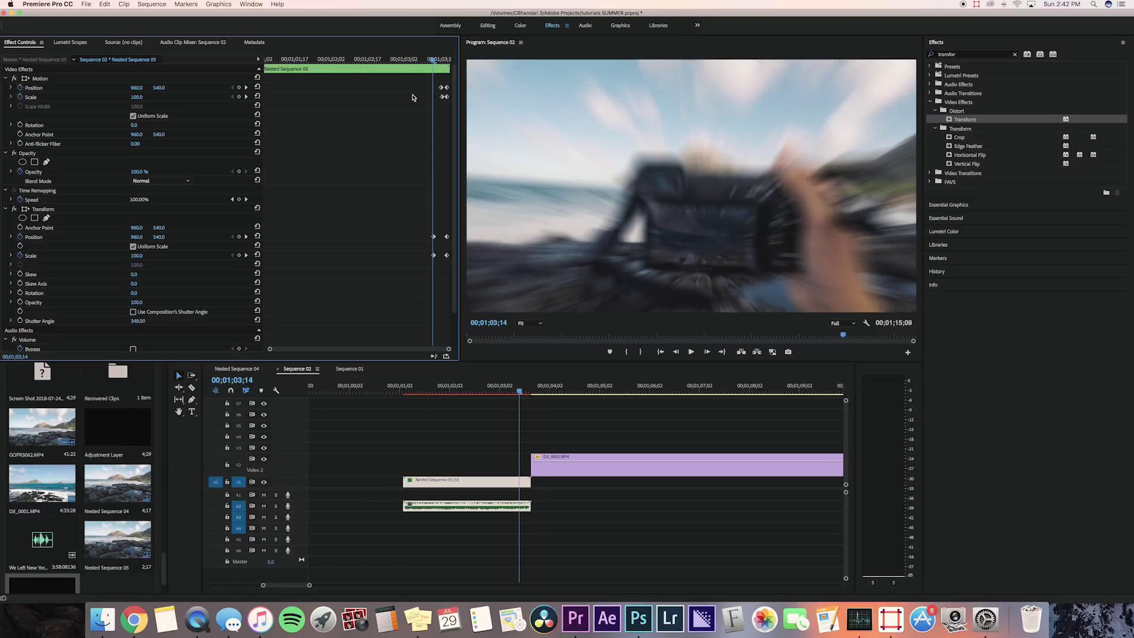
{"action": "left_click_drag", "start_coordinate": [435, 59], "coordinate": [435, 59]}
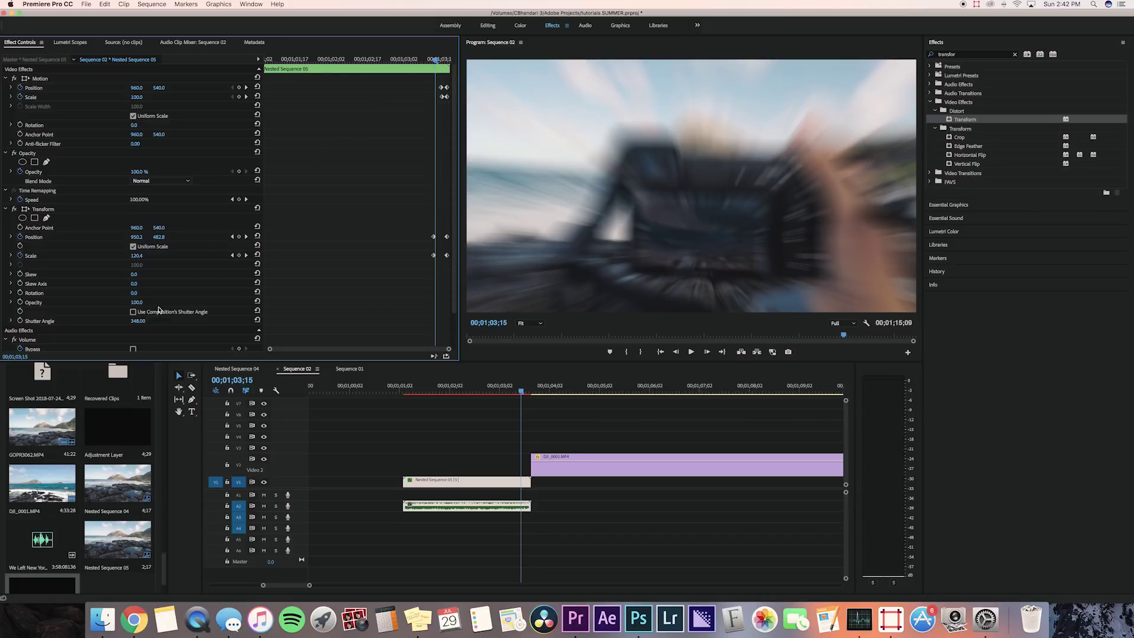
Step: Play the blurred zoom from the camera shot into the full-frame drone clip
{"action": "key", "text": "space"}
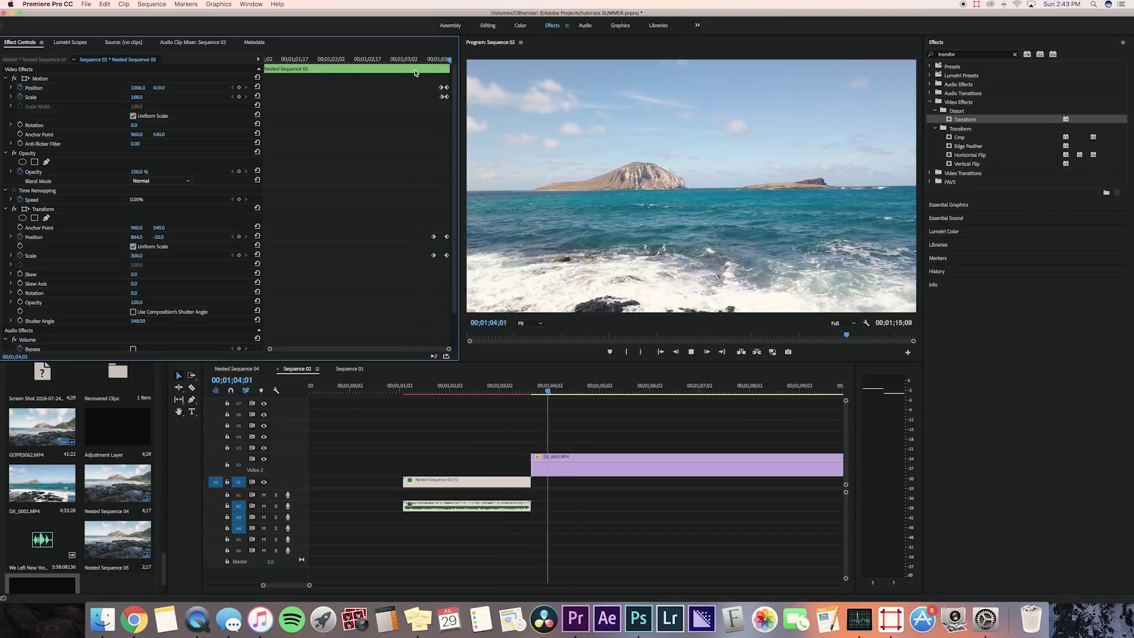
{"action": "left_click_drag", "start_coordinate": [429, 60], "coordinate": [430, 59]}
{"action": "key", "text": "space"}
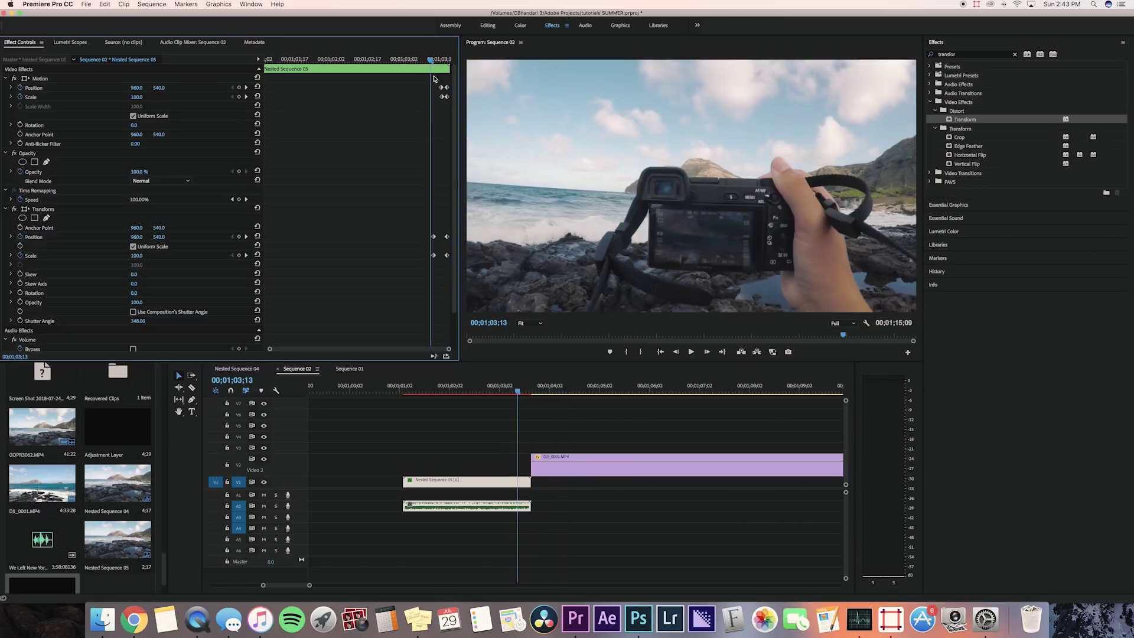
Step: Open the nested sequence and raise the opacity of the DJI_0001.MP4 overlay on the camera's screen
{"action": "double_click", "coordinate": [476, 483]}
{"action": "left_click", "coordinate": [360, 479]}
{"action": "left_click", "coordinate": [360, 470]}
{"action": "left_click_drag", "start_coordinate": [136, 225], "coordinate": [145, 225]}
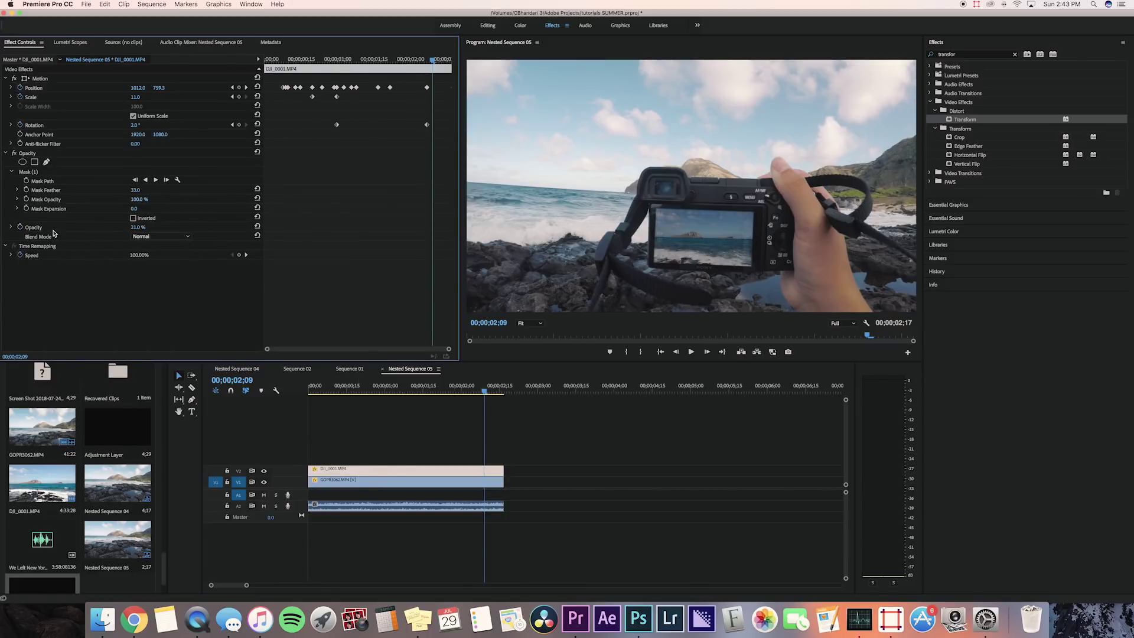
Step: In Sequence 02, put the nested clip on V2 and DJI_0001.MP4 on V1, extending the latter's start back to about 00;01;03;18
{"action": "left_click", "coordinate": [297, 369]}
{"action": "left_click_drag", "start_coordinate": [506, 480], "coordinate": [539, 481]}
{"action": "left_click_drag", "start_coordinate": [519, 388], "coordinate": [529, 388]}
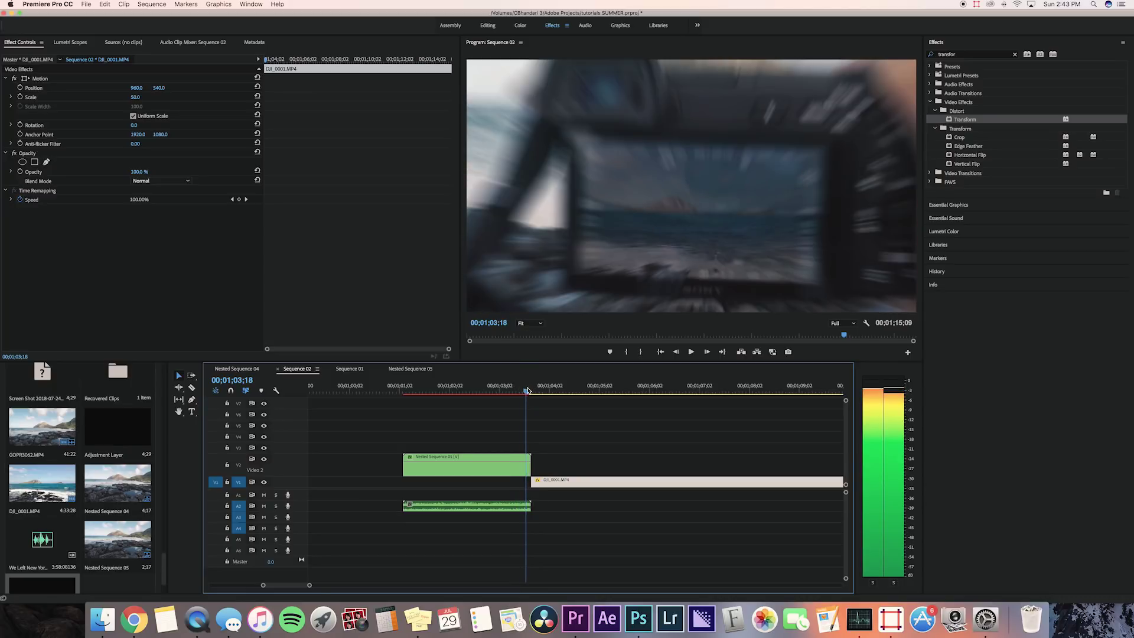
{"action": "left_click_drag", "start_coordinate": [530, 482], "coordinate": [526, 481]}
Step: Fade out the nested clip with opacity keyframes of 100% at 00;01;03;18 and 0% at 00;01;03;20
{"action": "left_click", "coordinate": [522, 472]}
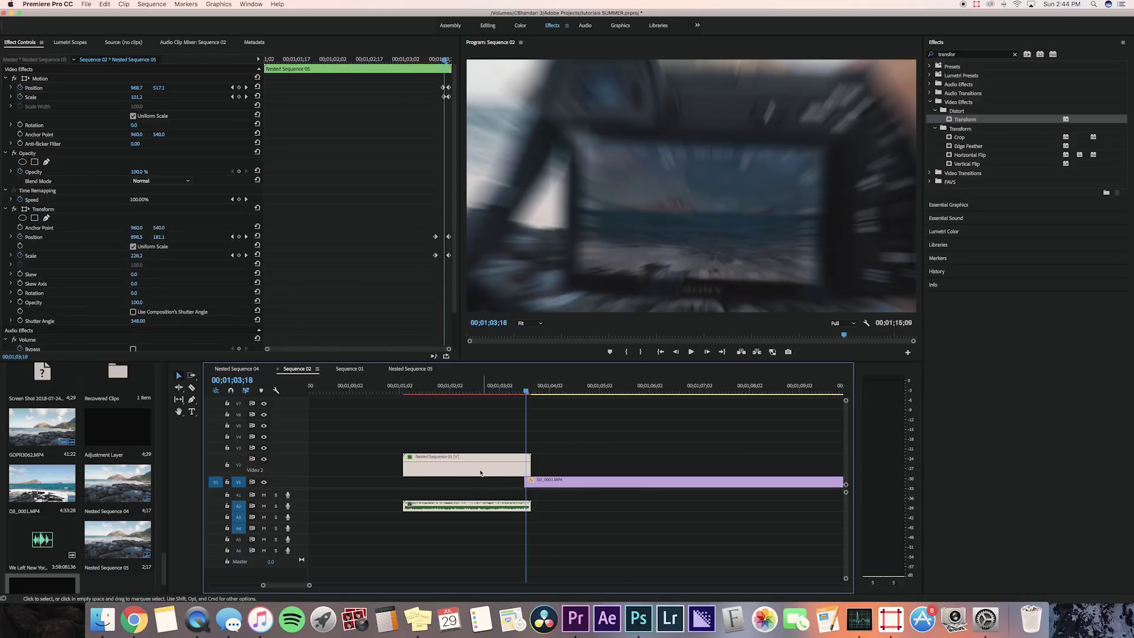
{"action": "left_click", "coordinate": [239, 172]}
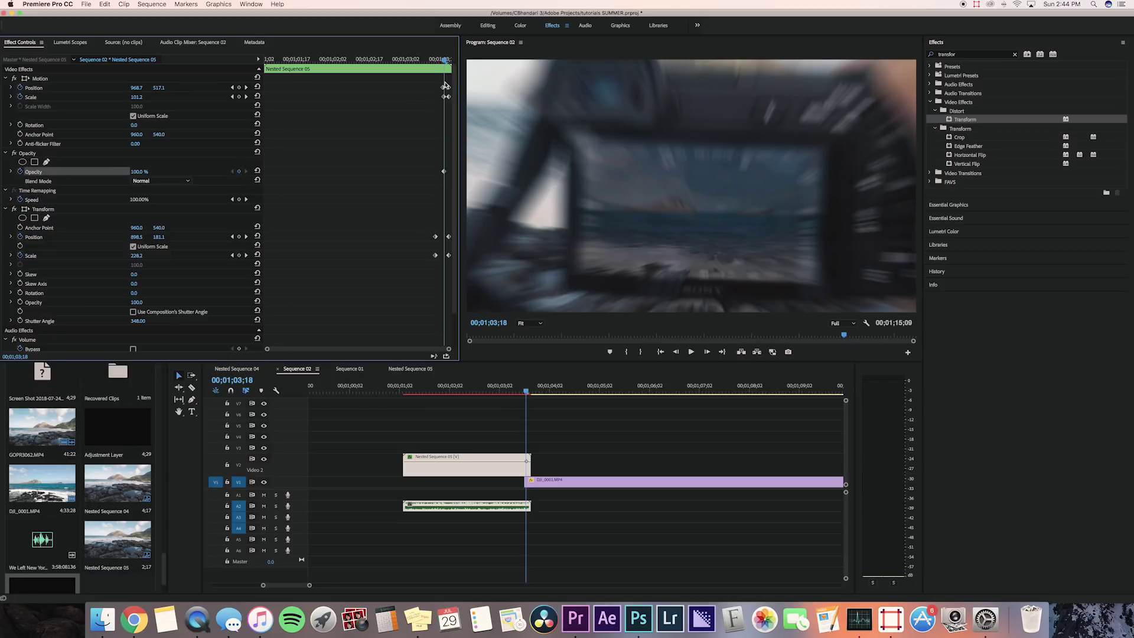
{"action": "left_click_drag", "start_coordinate": [444, 60], "coordinate": [450, 60]}
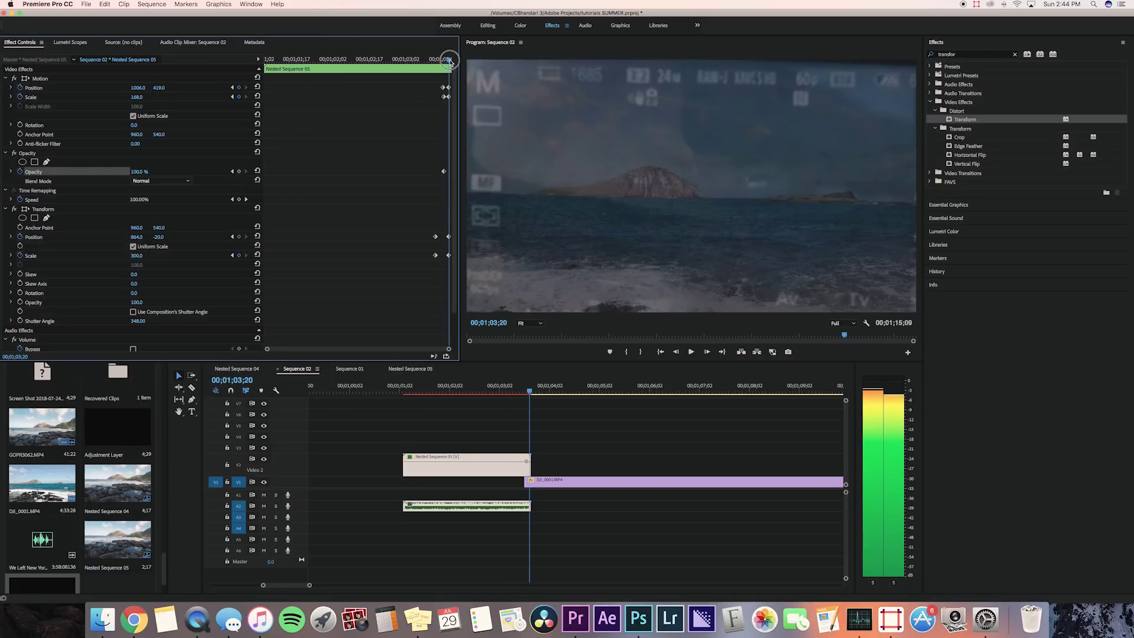
{"action": "left_click_drag", "start_coordinate": [141, 172], "coordinate": [81, 172]}
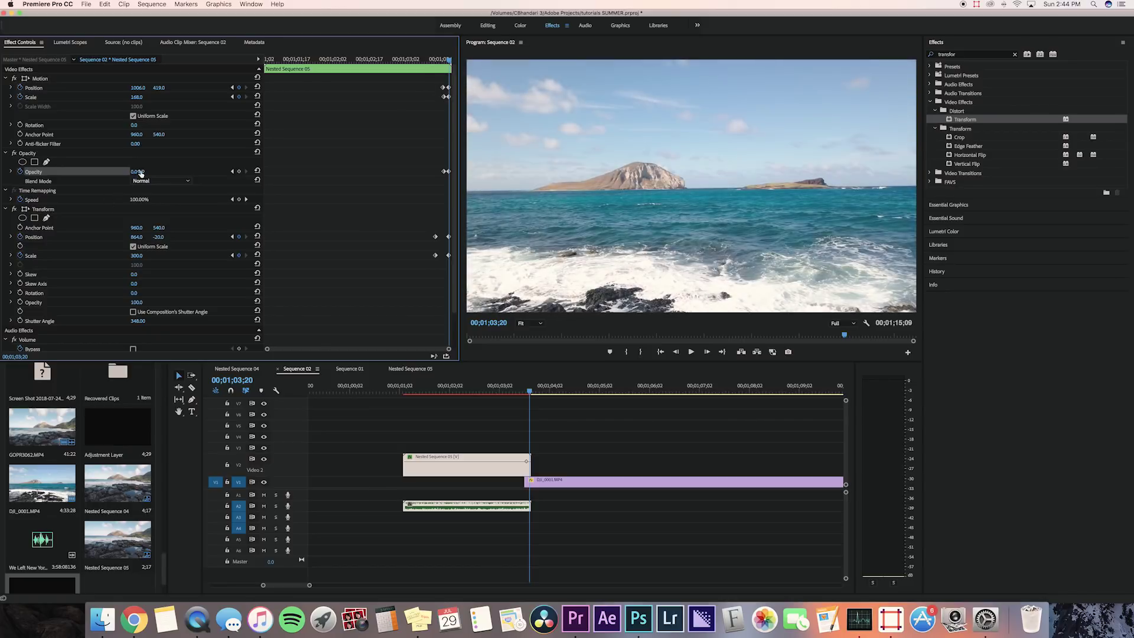
{"action": "left_click_drag", "start_coordinate": [441, 57], "coordinate": [444, 58]}
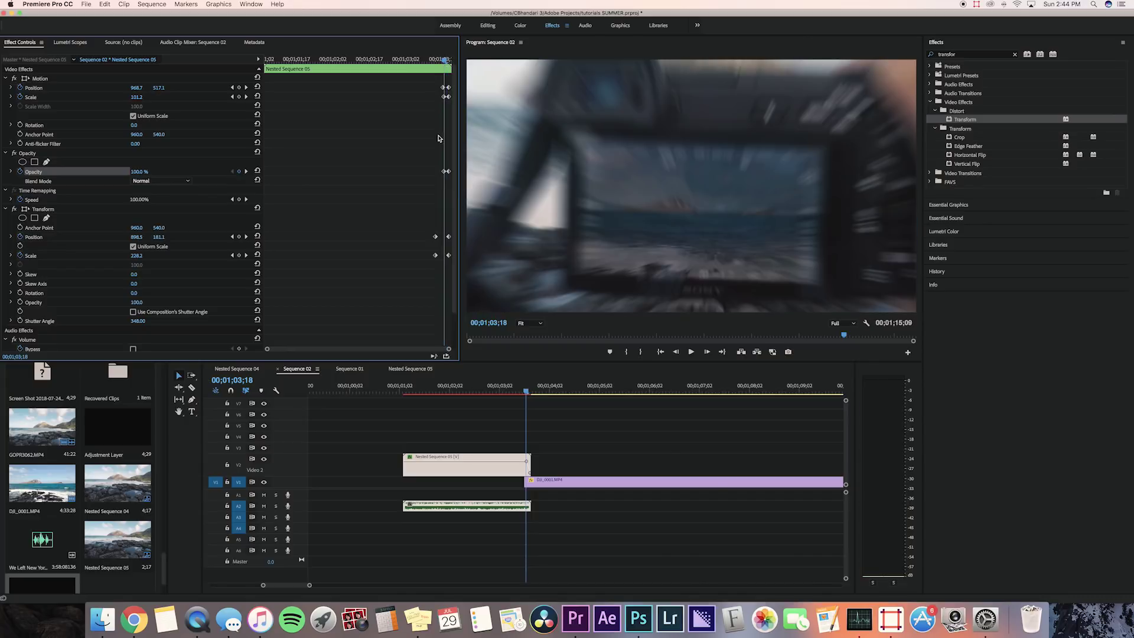
{"action": "key", "text": "space"}
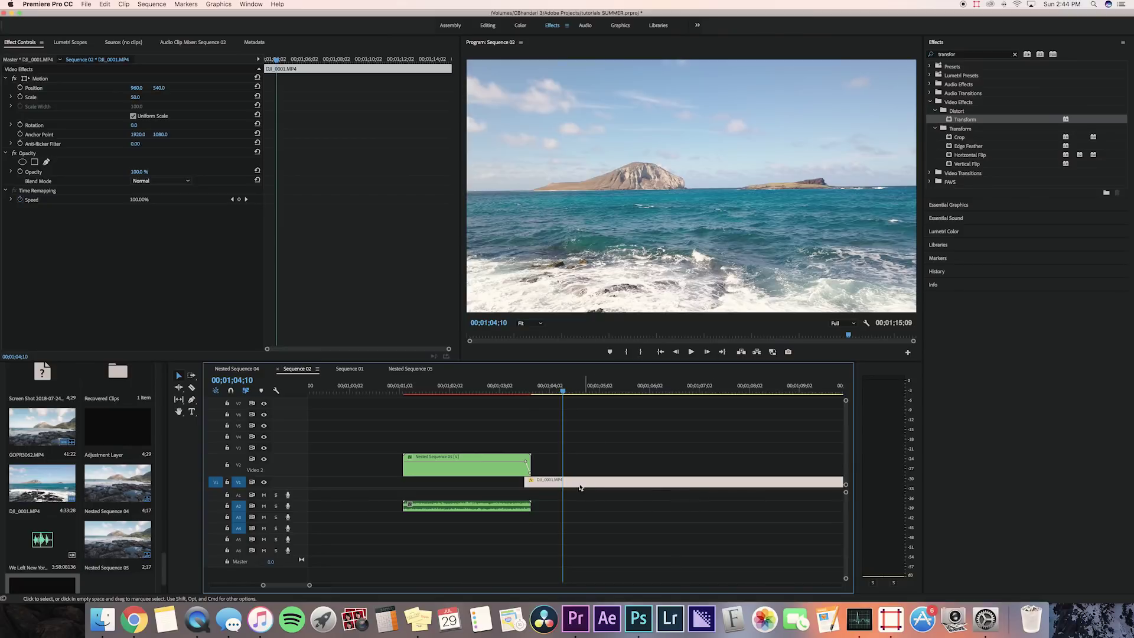
Step: Show the time-remapping speed keyframes on the DJI_0001.MP4 clip in the timeline
{"action": "right_click", "coordinate": [567, 481]}
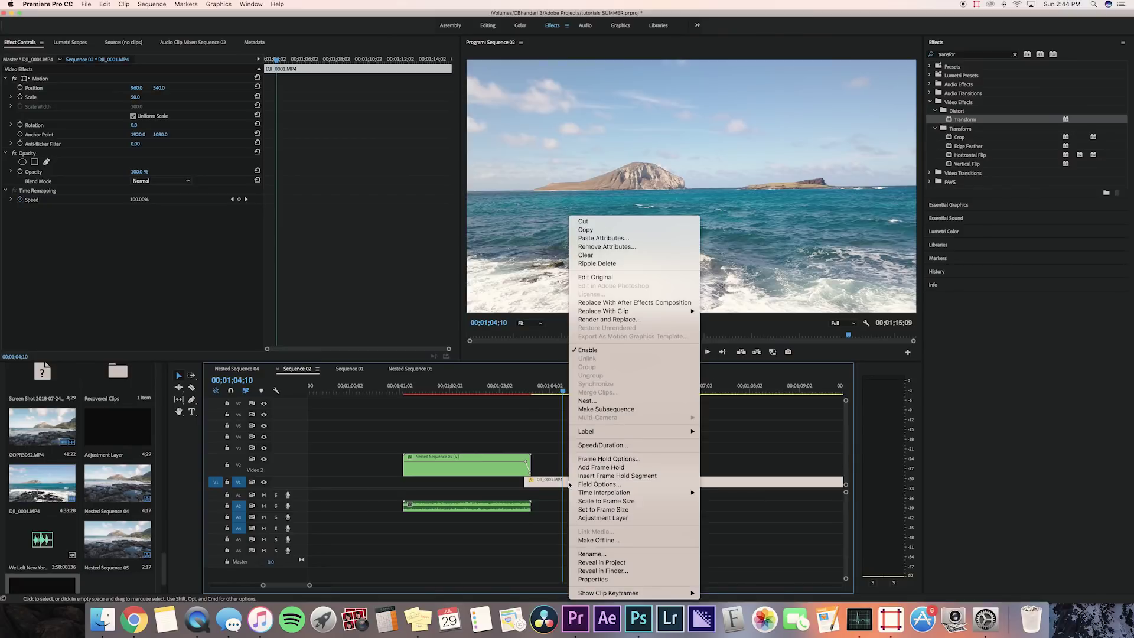
{"action": "mouse_move", "coordinate": [606, 593]}
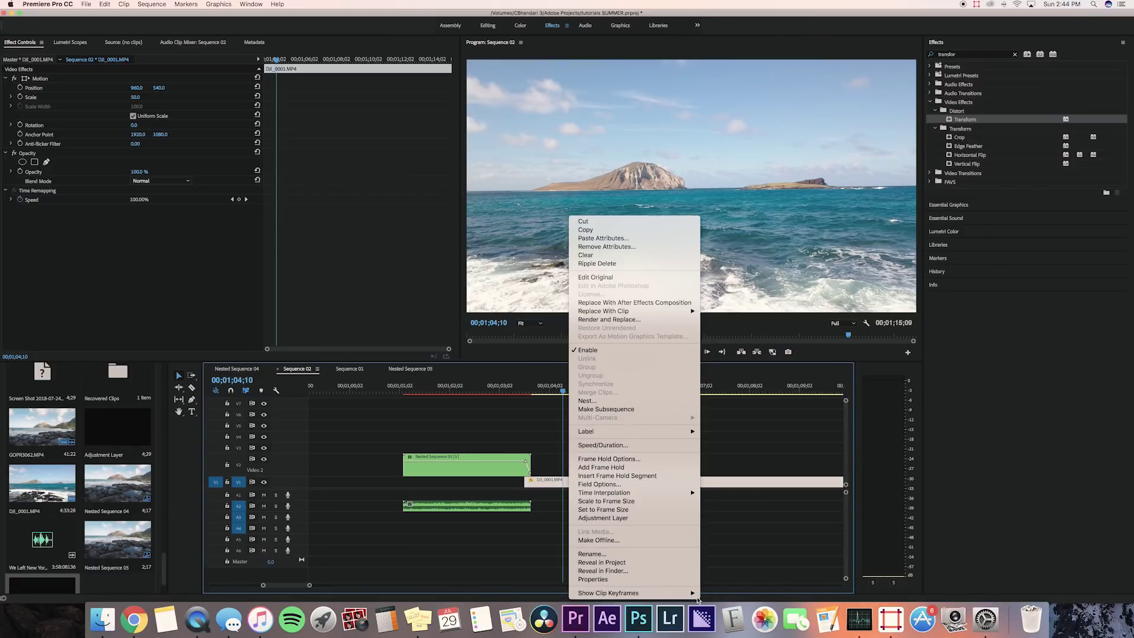
{"action": "mouse_move", "coordinate": [727, 594]}
{"action": "left_click", "coordinate": [800, 593]}
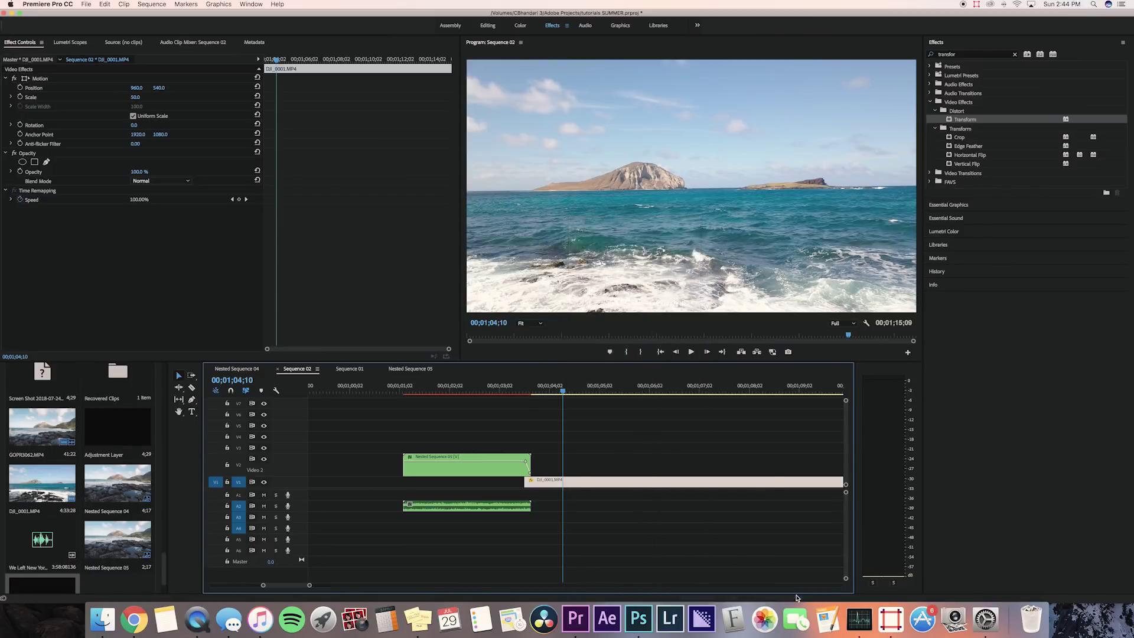
Step: Add a speed keyframe at 00;01;04;19 on the DJI_0001.MP4 clip and raise the speed before it to 216%
{"action": "left_click", "coordinate": [544, 389]}
{"action": "left_click_drag", "start_coordinate": [551, 393], "coordinate": [585, 391]}
{"action": "left_click", "coordinate": [239, 199]}
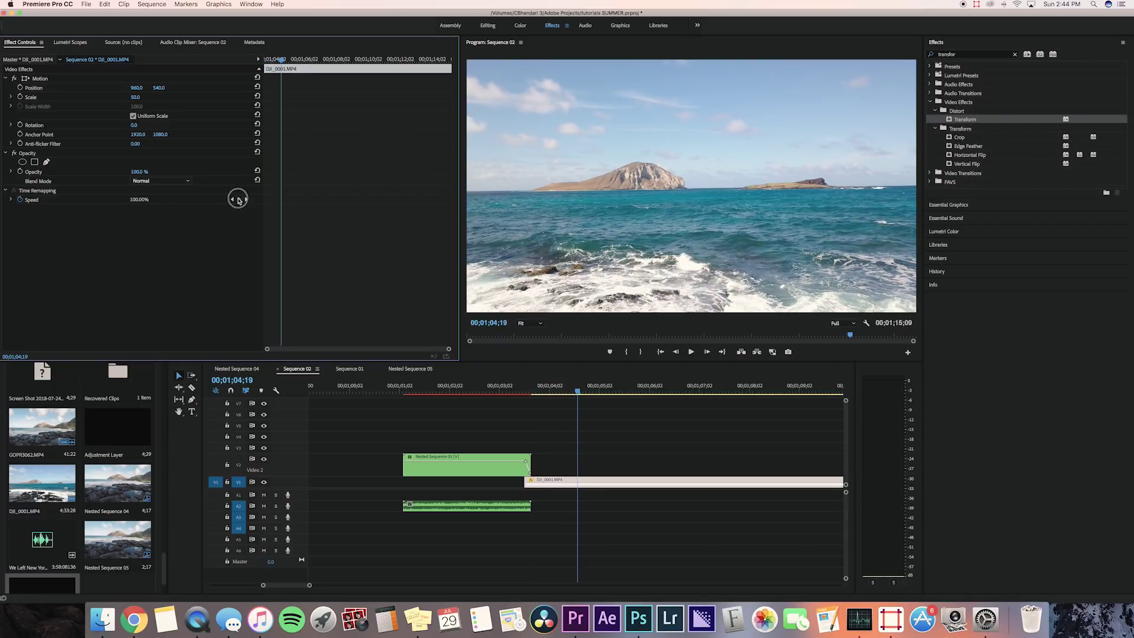
{"action": "left_click_drag", "start_coordinate": [294, 464], "coordinate": [294, 449]}
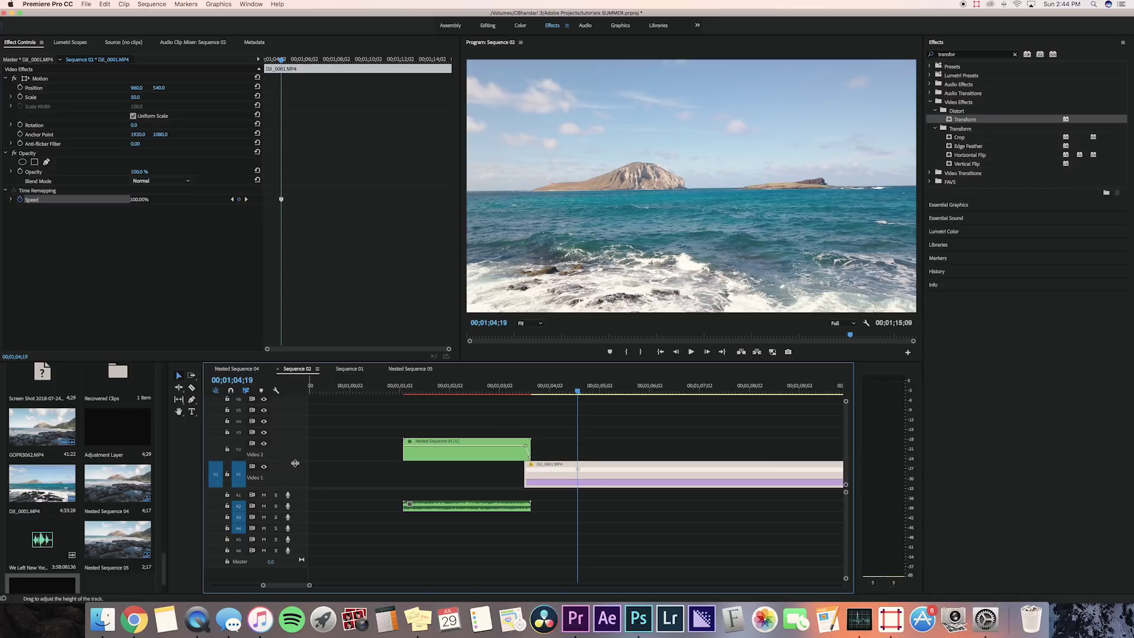
{"action": "left_click_drag", "start_coordinate": [548, 475], "coordinate": [550, 473]}
Step: Play and scrub the end of the camera shot to review the transition into the sped-up drone clip
{"action": "left_click", "coordinate": [532, 389]}
{"action": "key", "text": "space"}
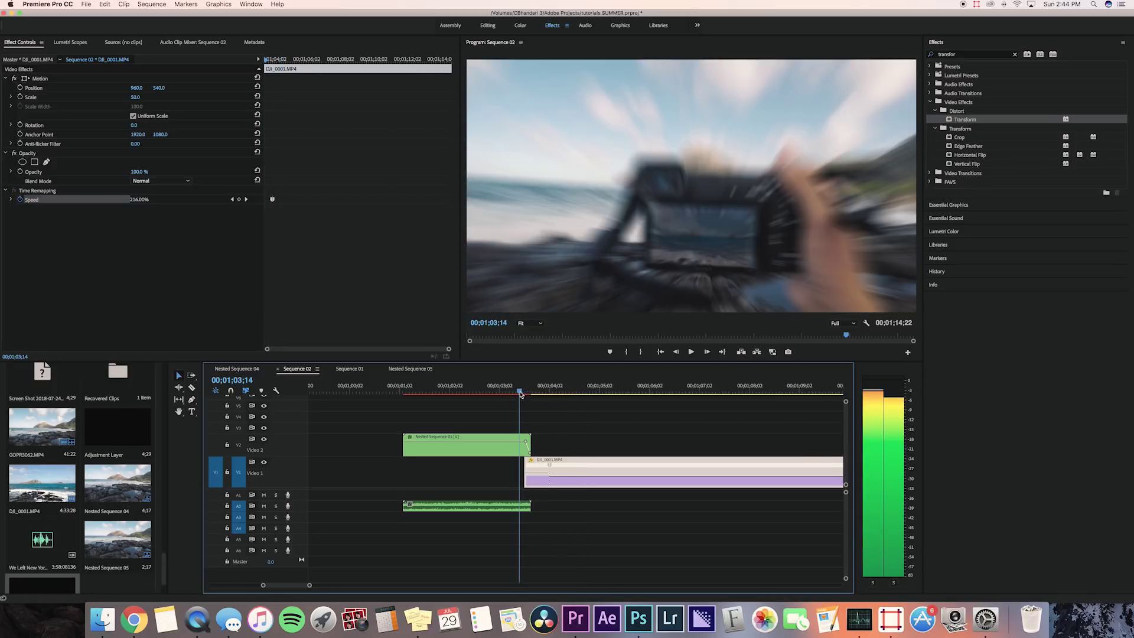
{"action": "left_click", "coordinate": [505, 391]}
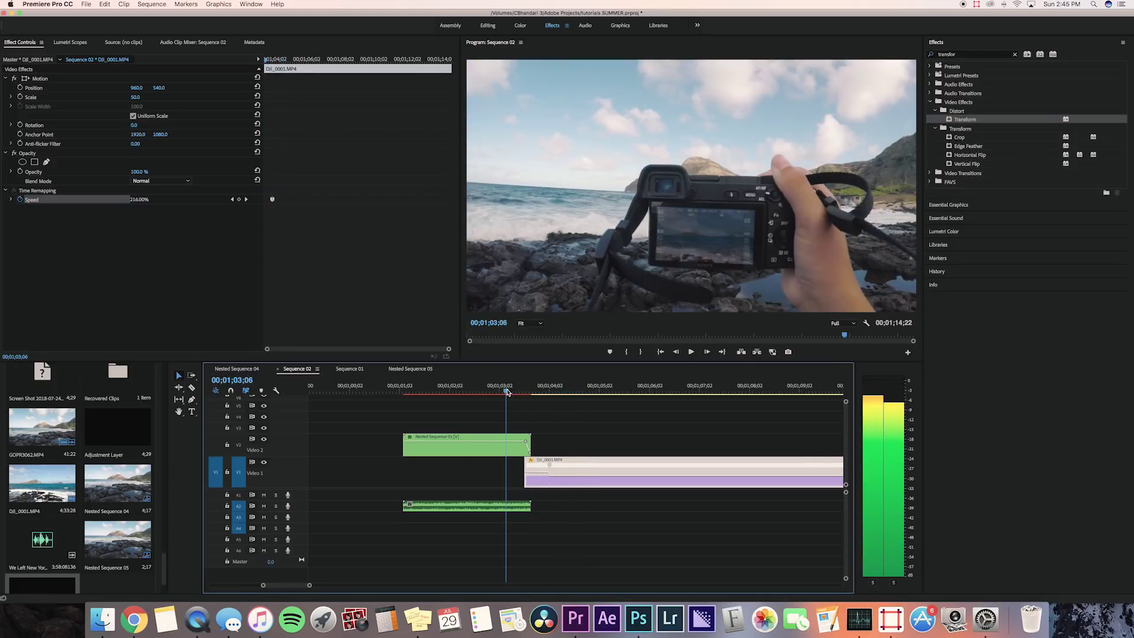
{"action": "left_click", "coordinate": [513, 392]}
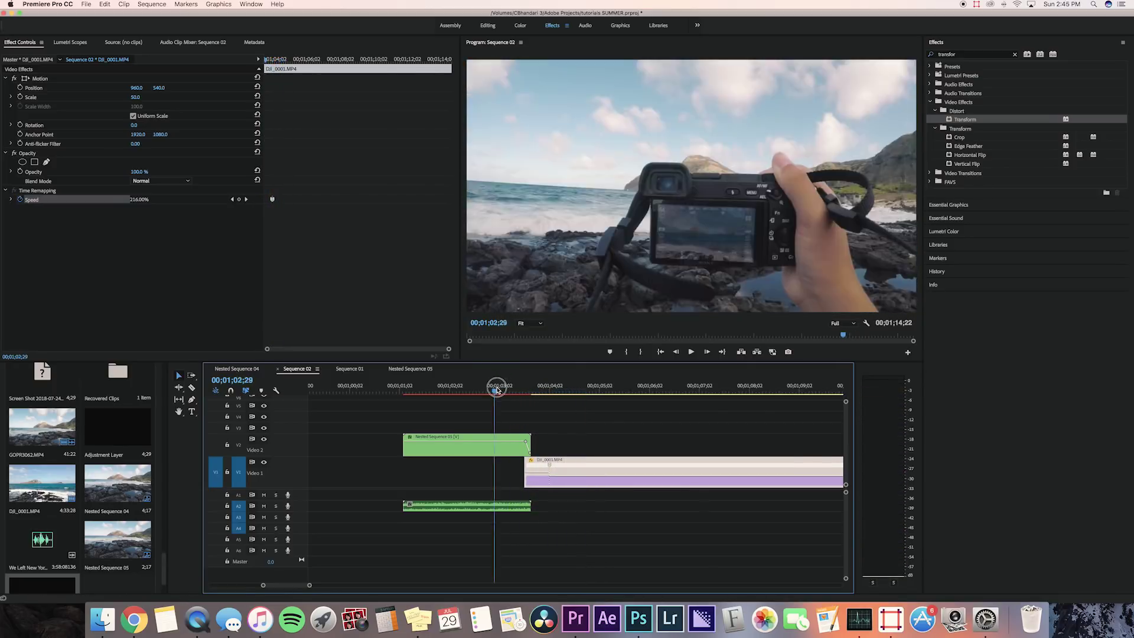